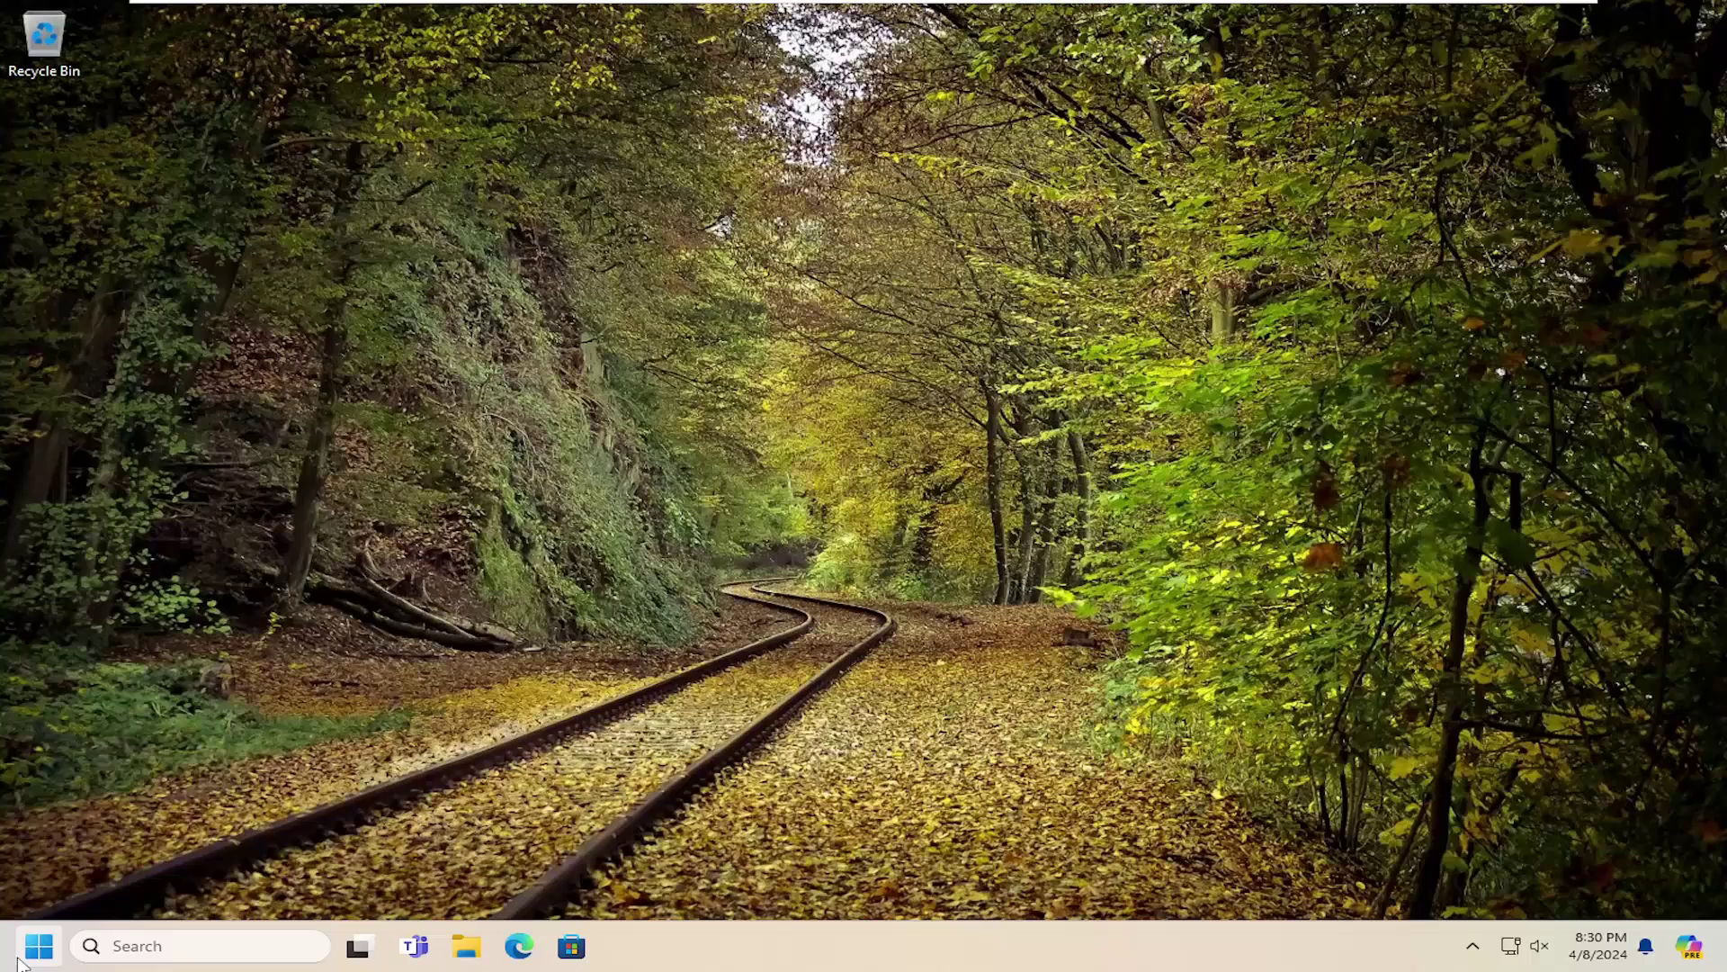
Search the Start menu for 'regedit', run Registry Editor as administrator, and approve the UAC prompt.
left_click(34, 942)
type("regedit")
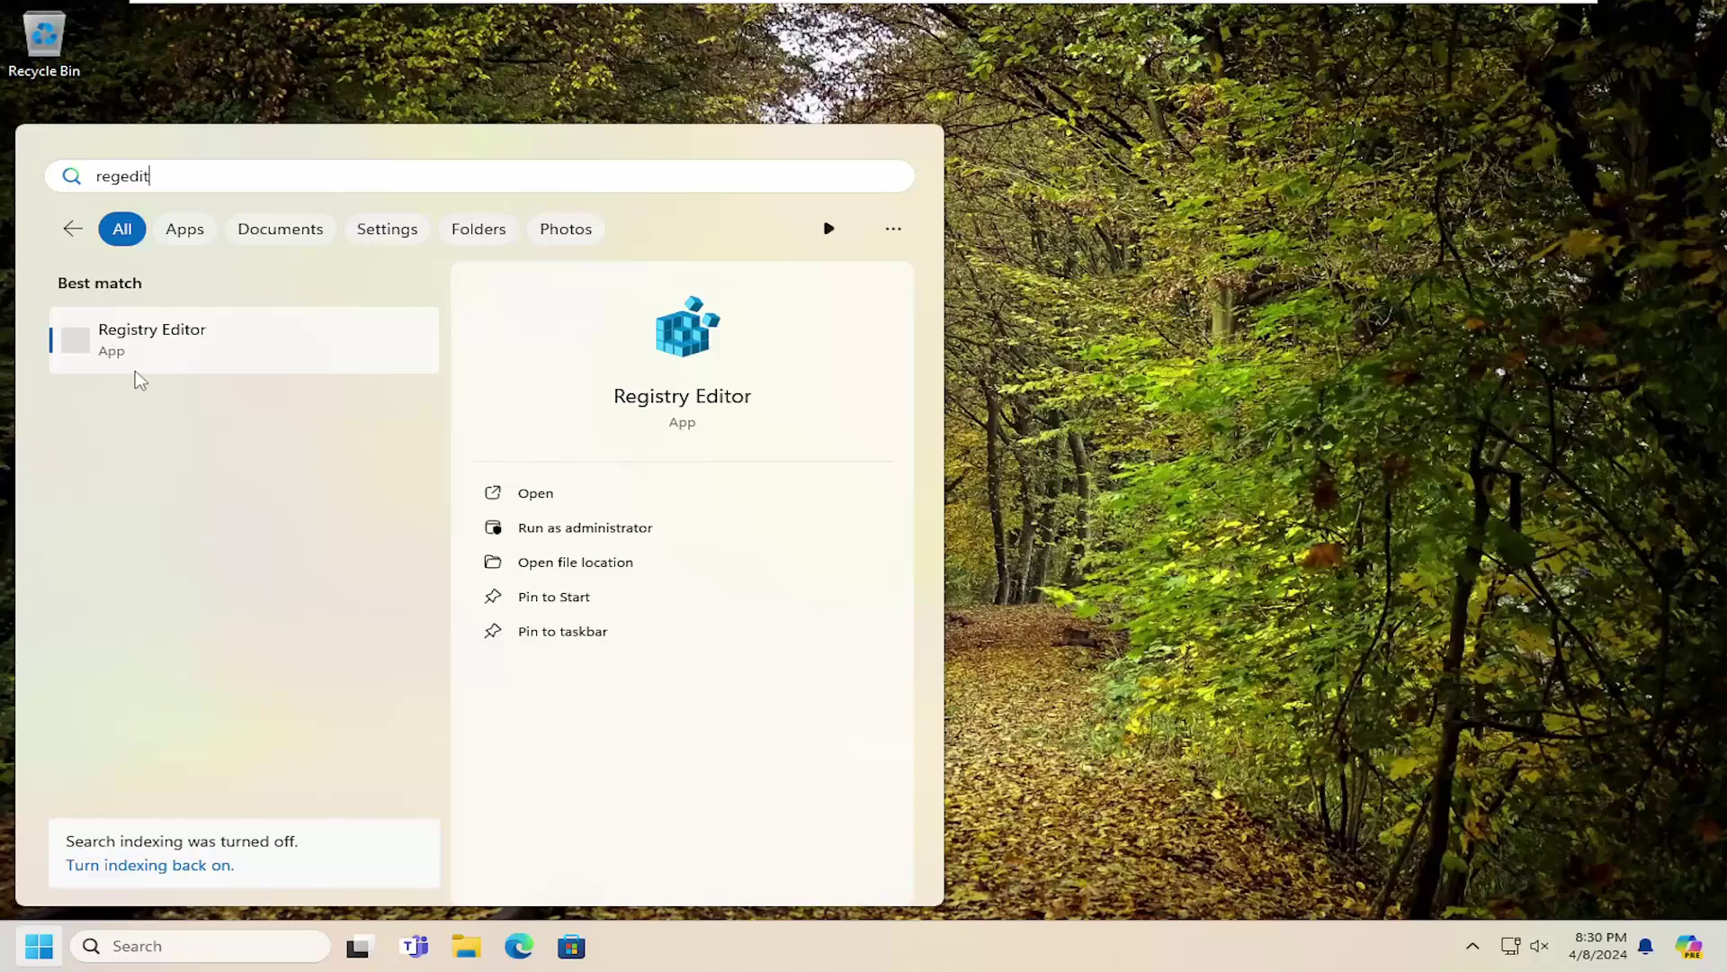
right_click(147, 333)
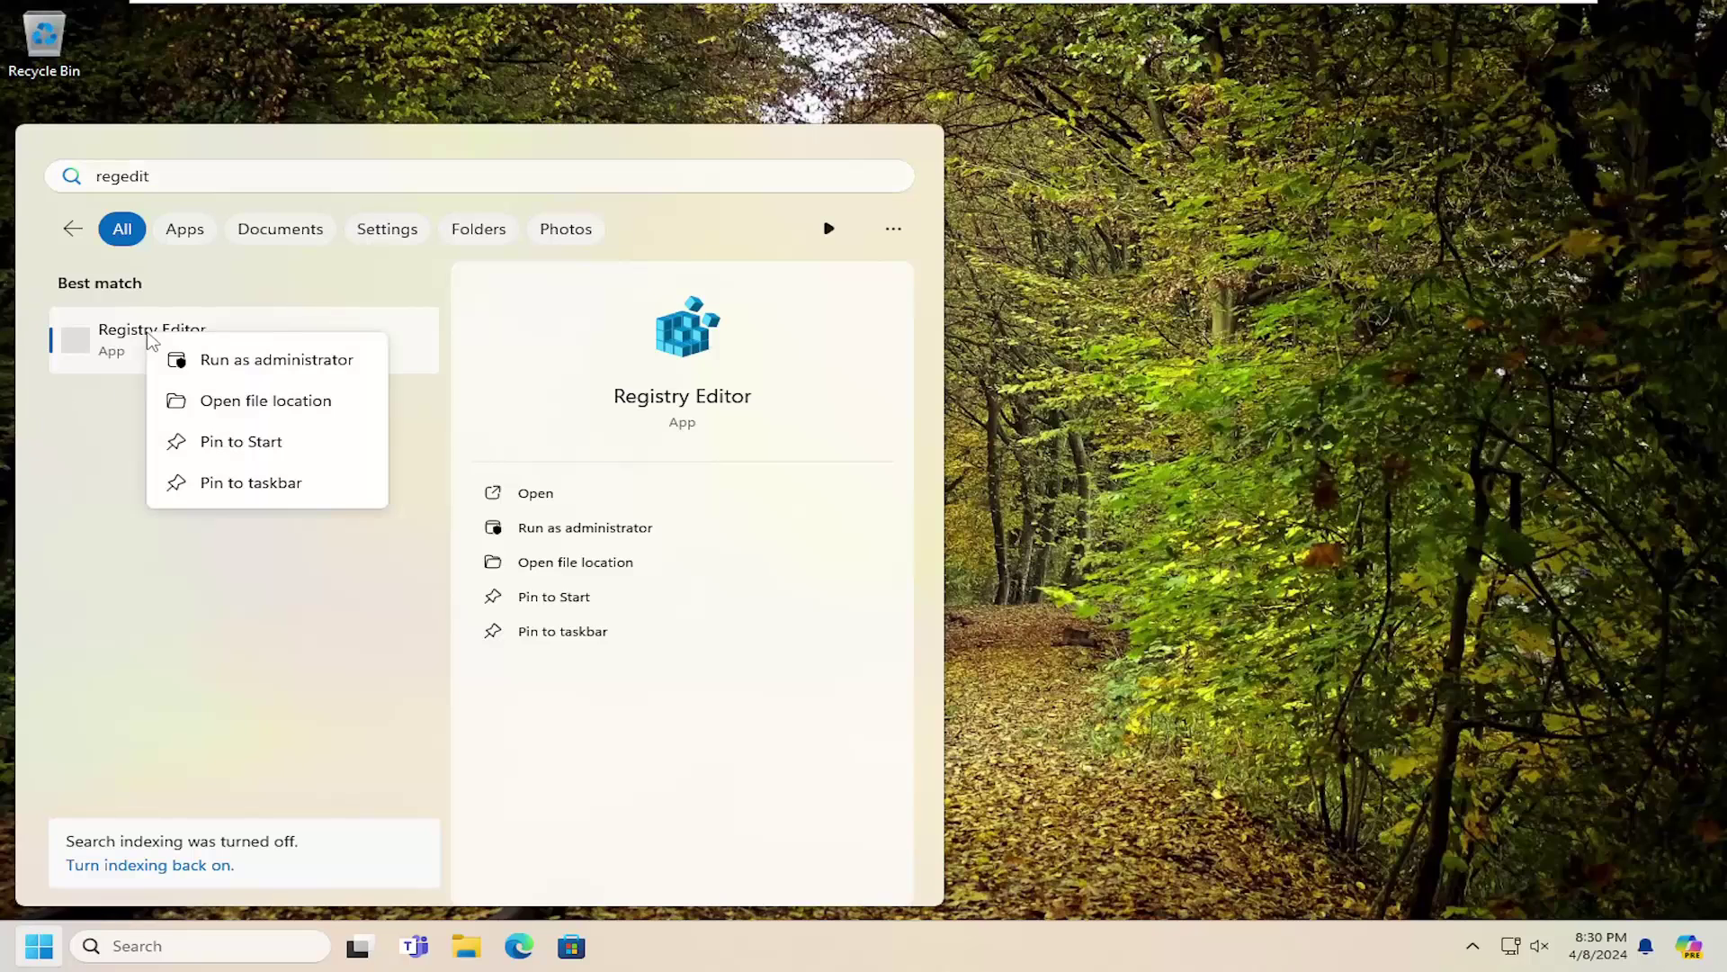
left_click(251, 365)
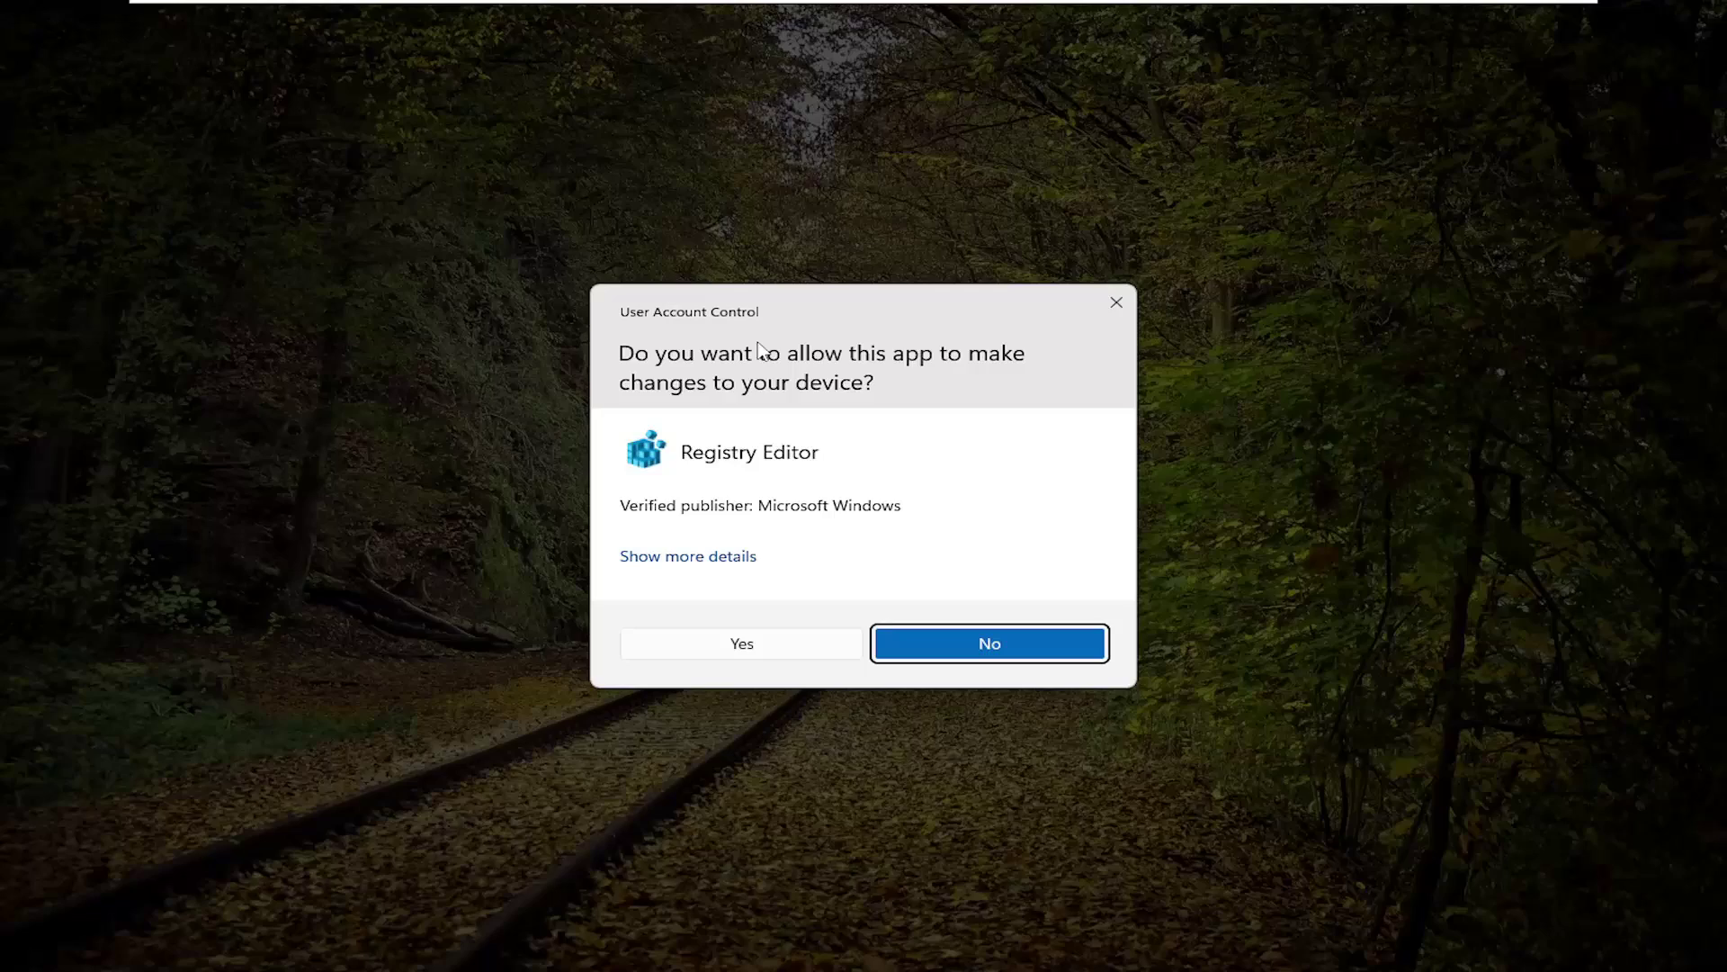
left_click(771, 641)
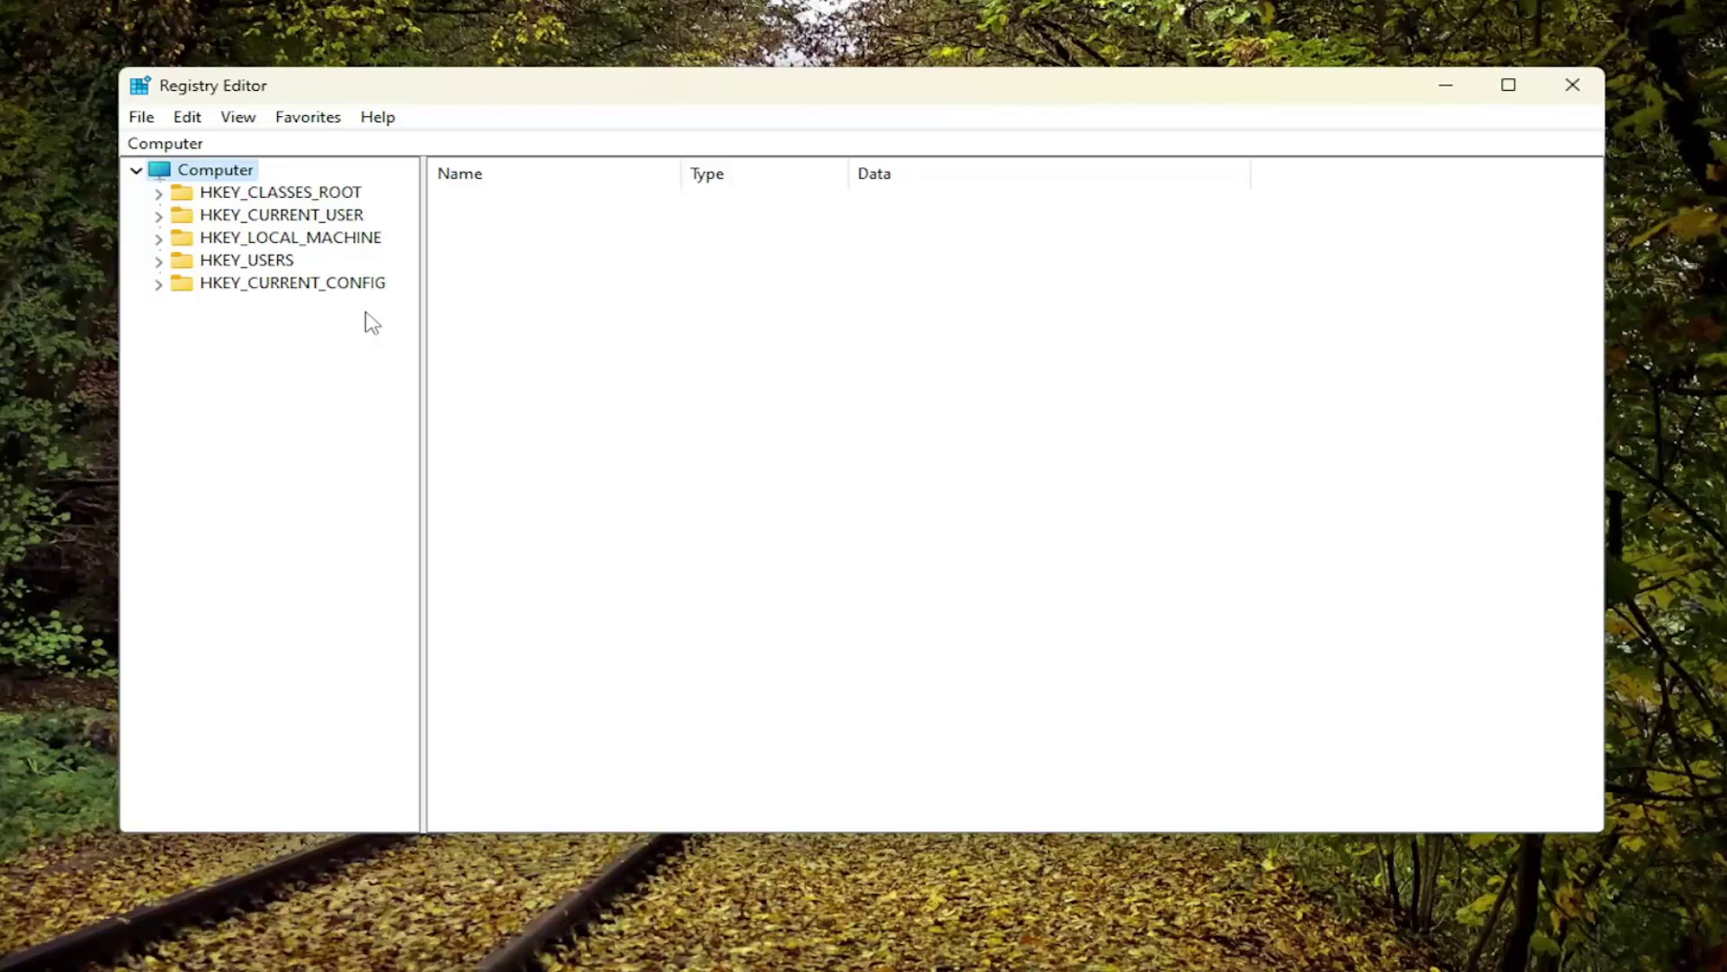
left_click(141, 117)
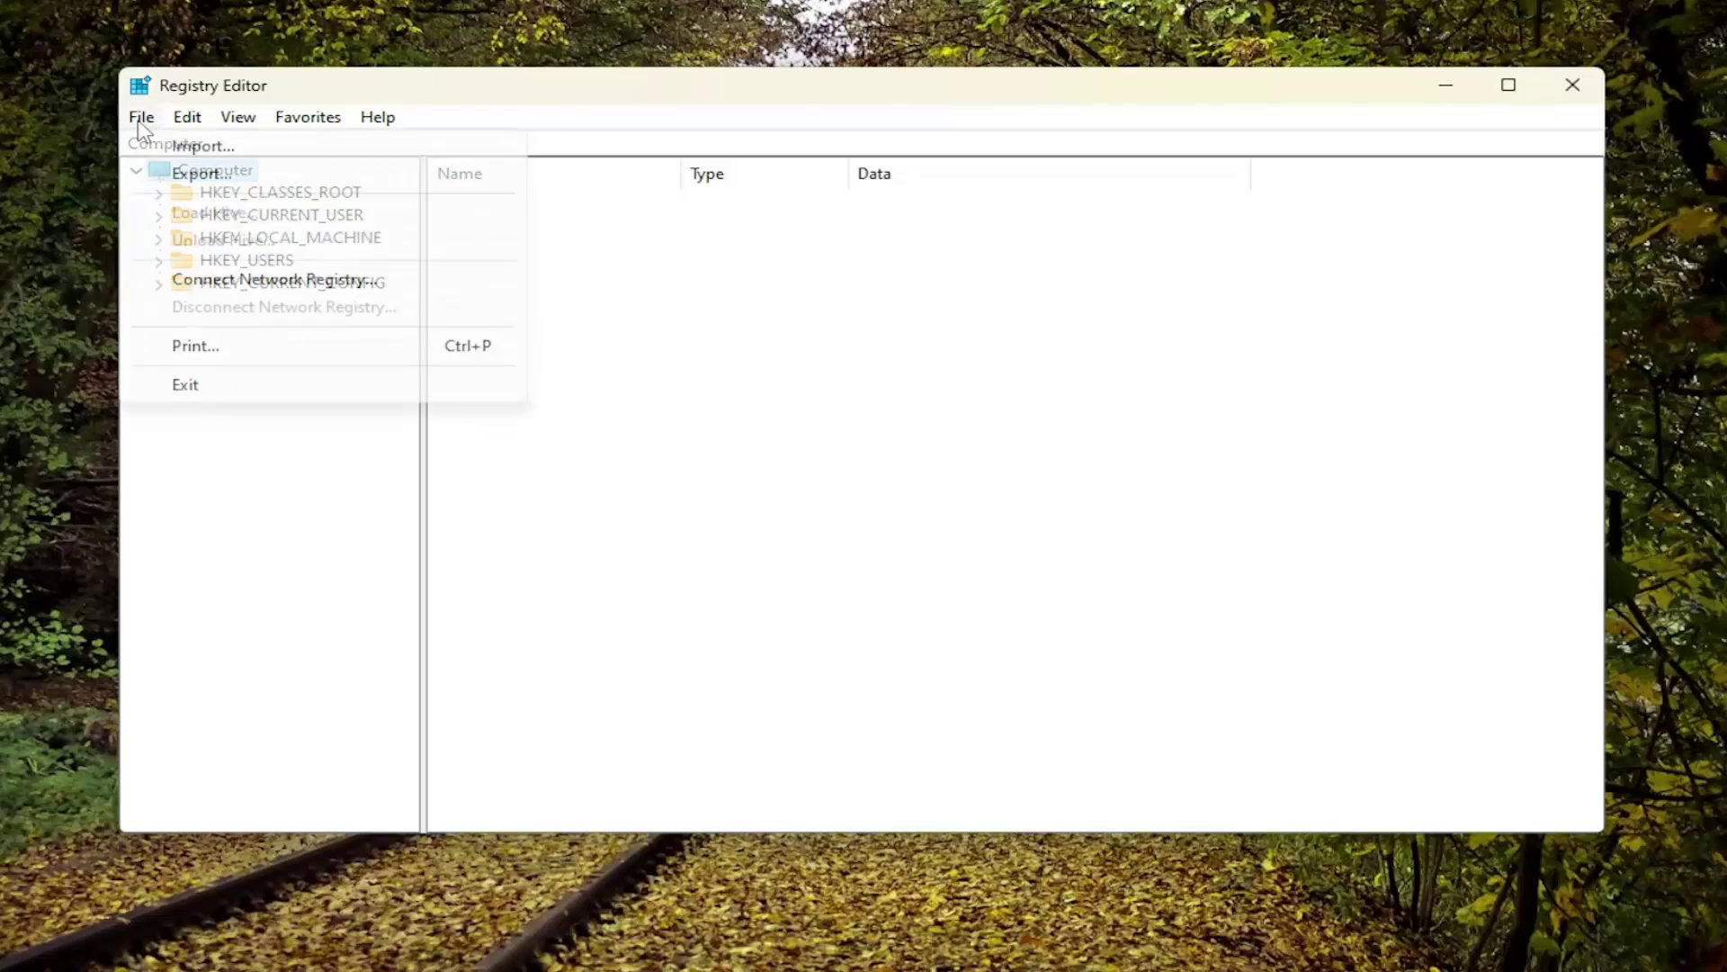
left_click(180, 173)
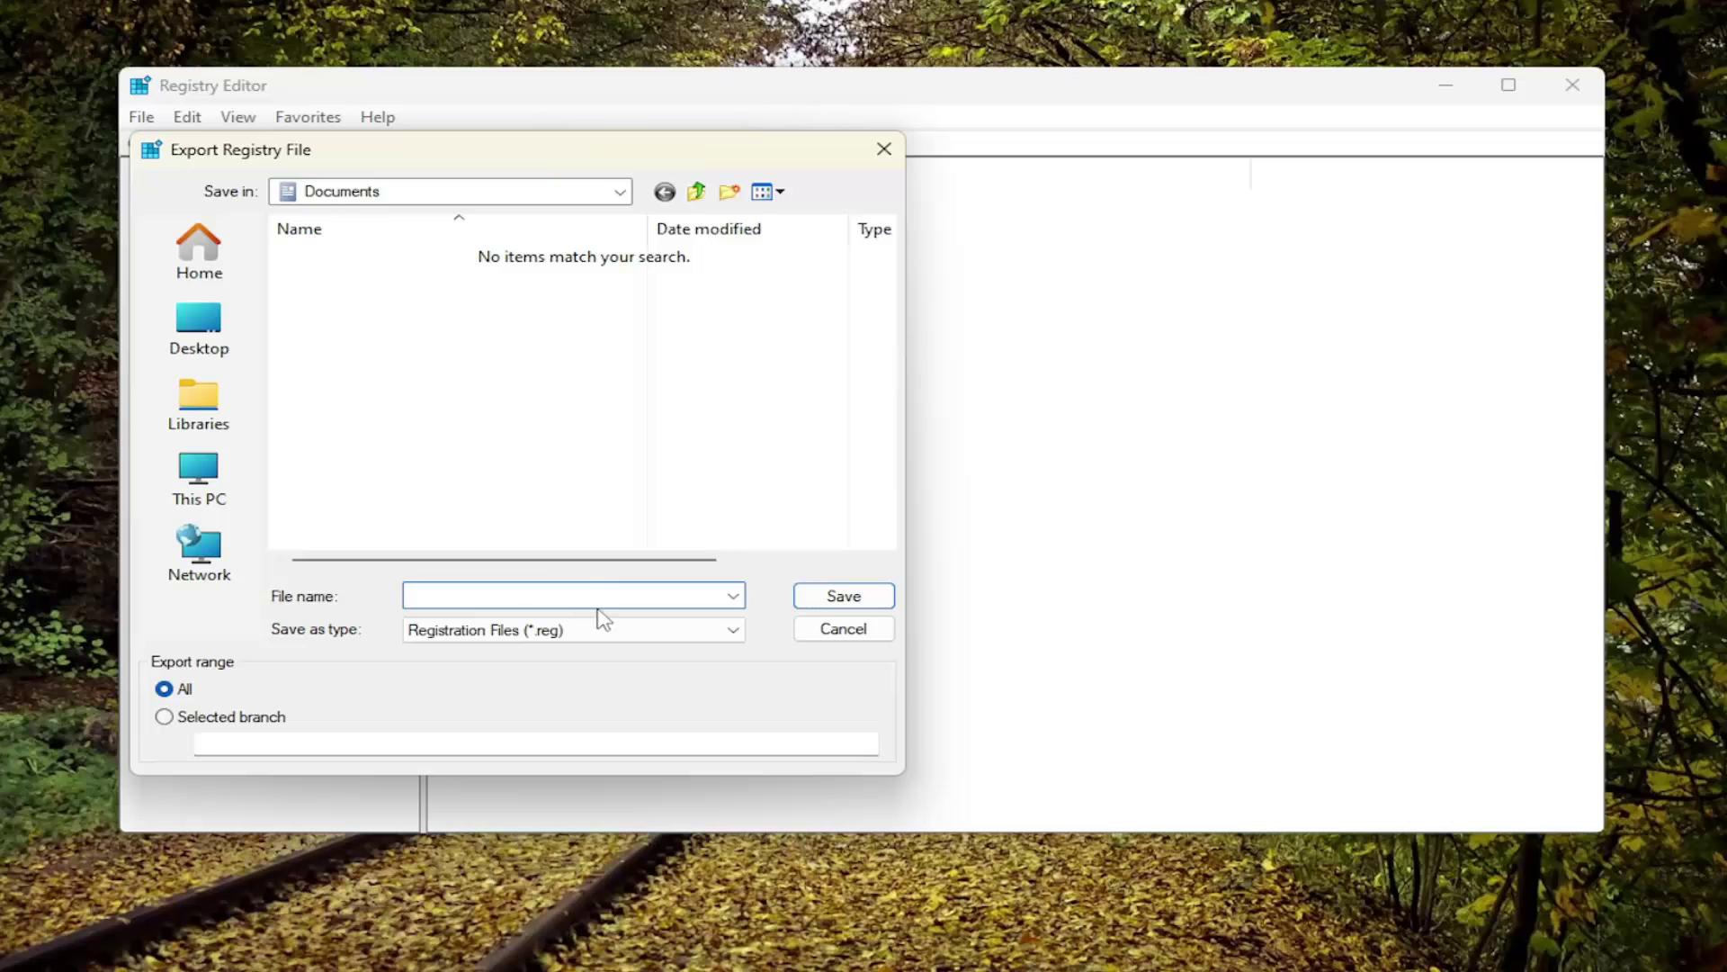
left_click(844, 628)
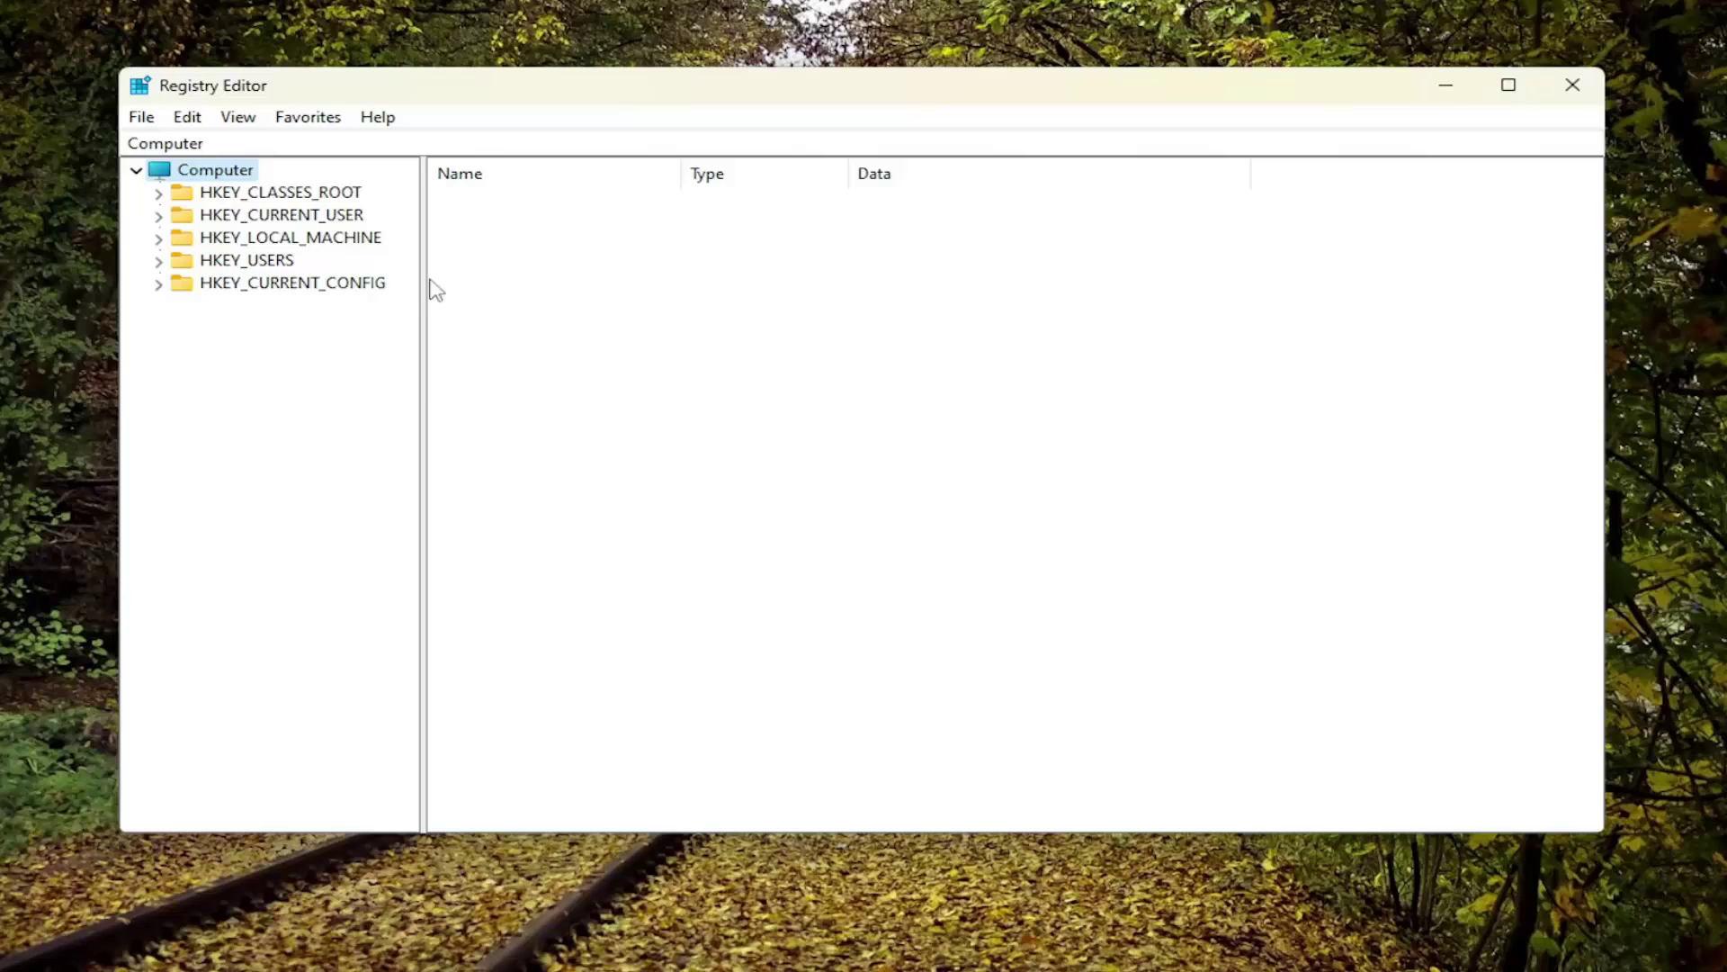
Expand HKEY_CURRENT_USER, then Software, then Microsoft in the key tree.
double_click(326, 223)
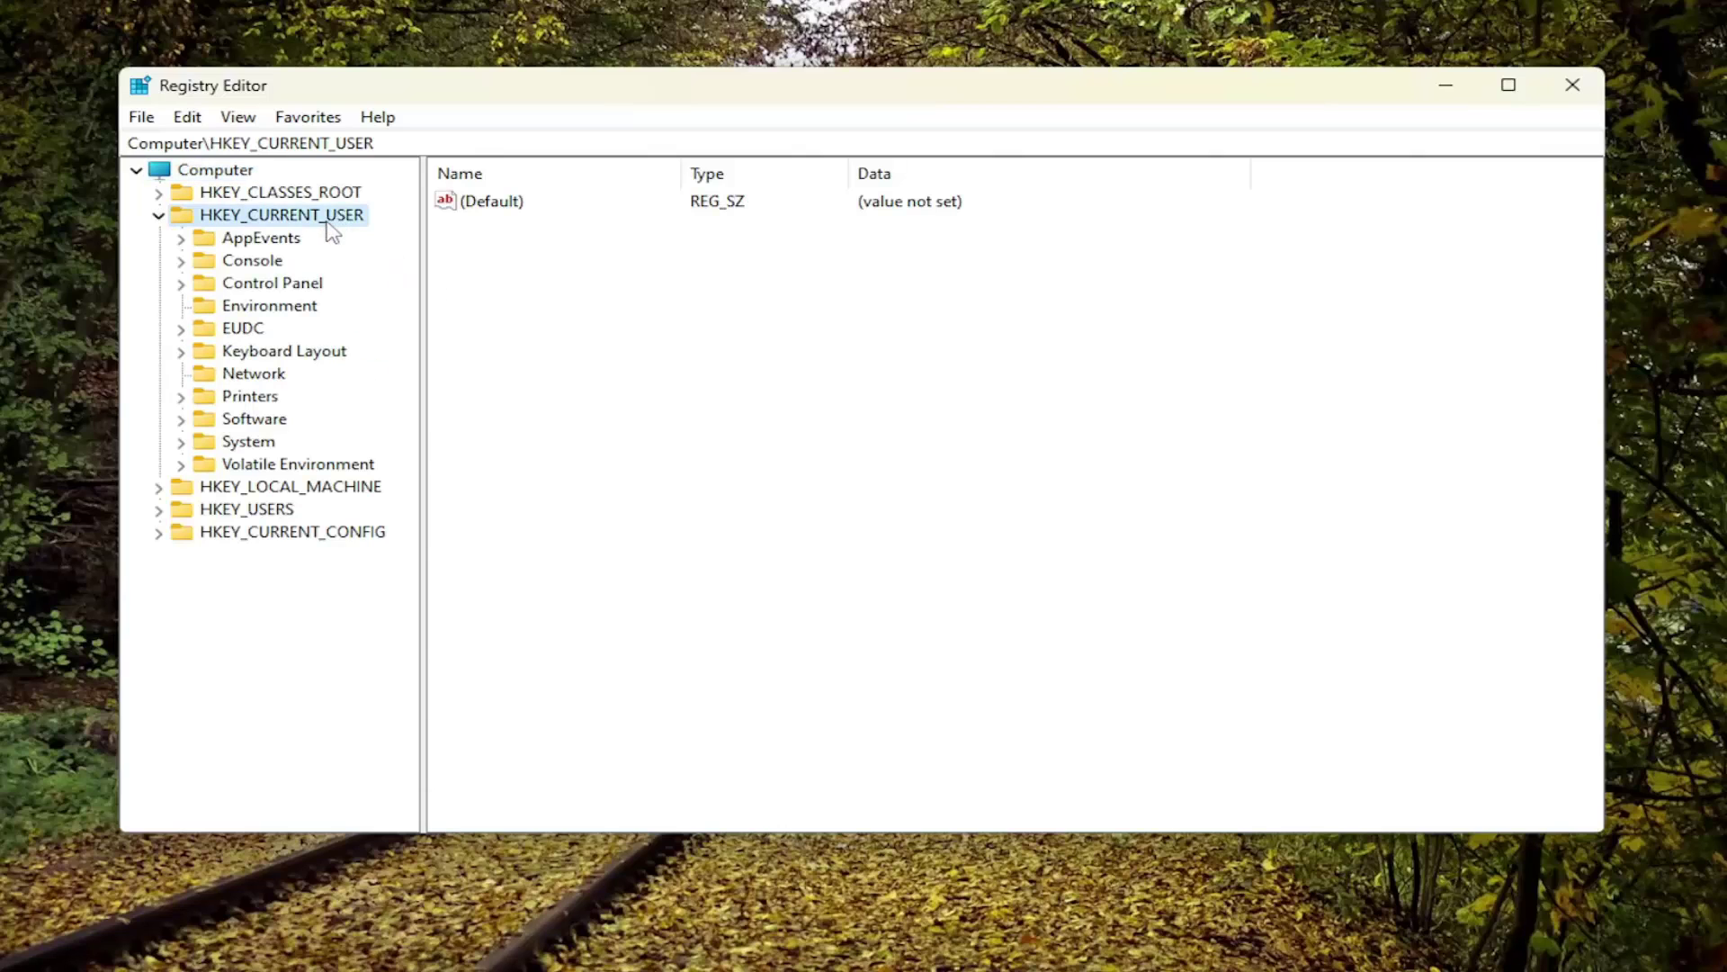
left_click(246, 420)
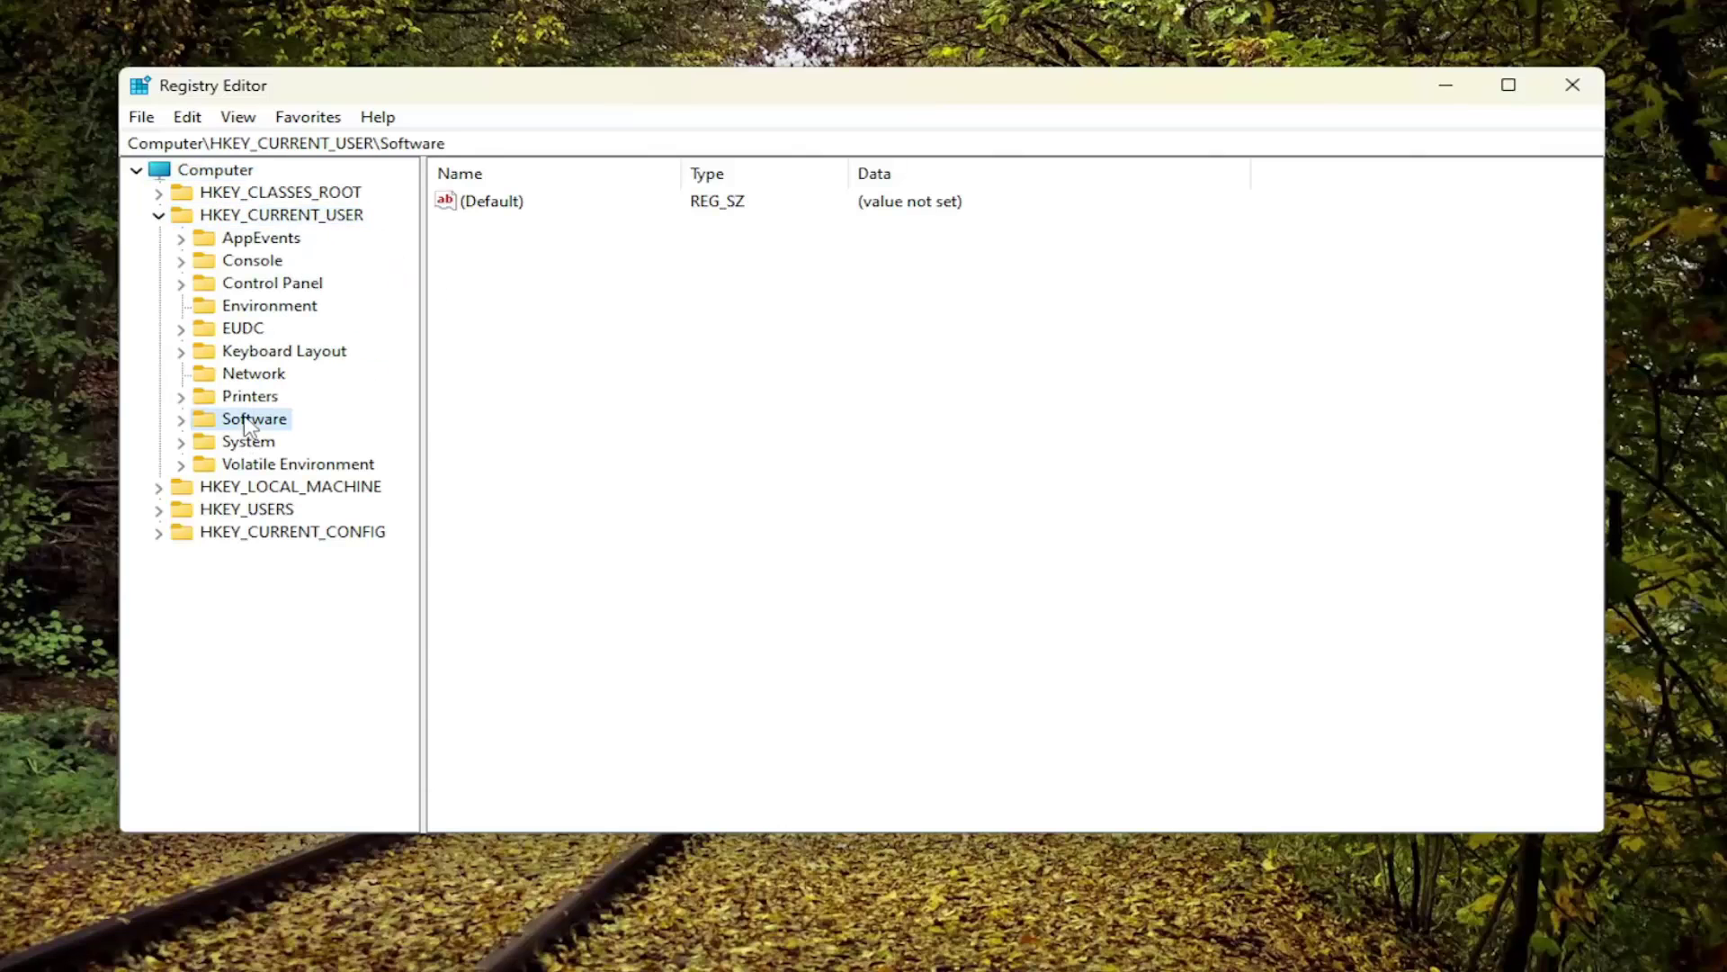
double_click(246, 420)
scroll(248, 486, "down", 1)
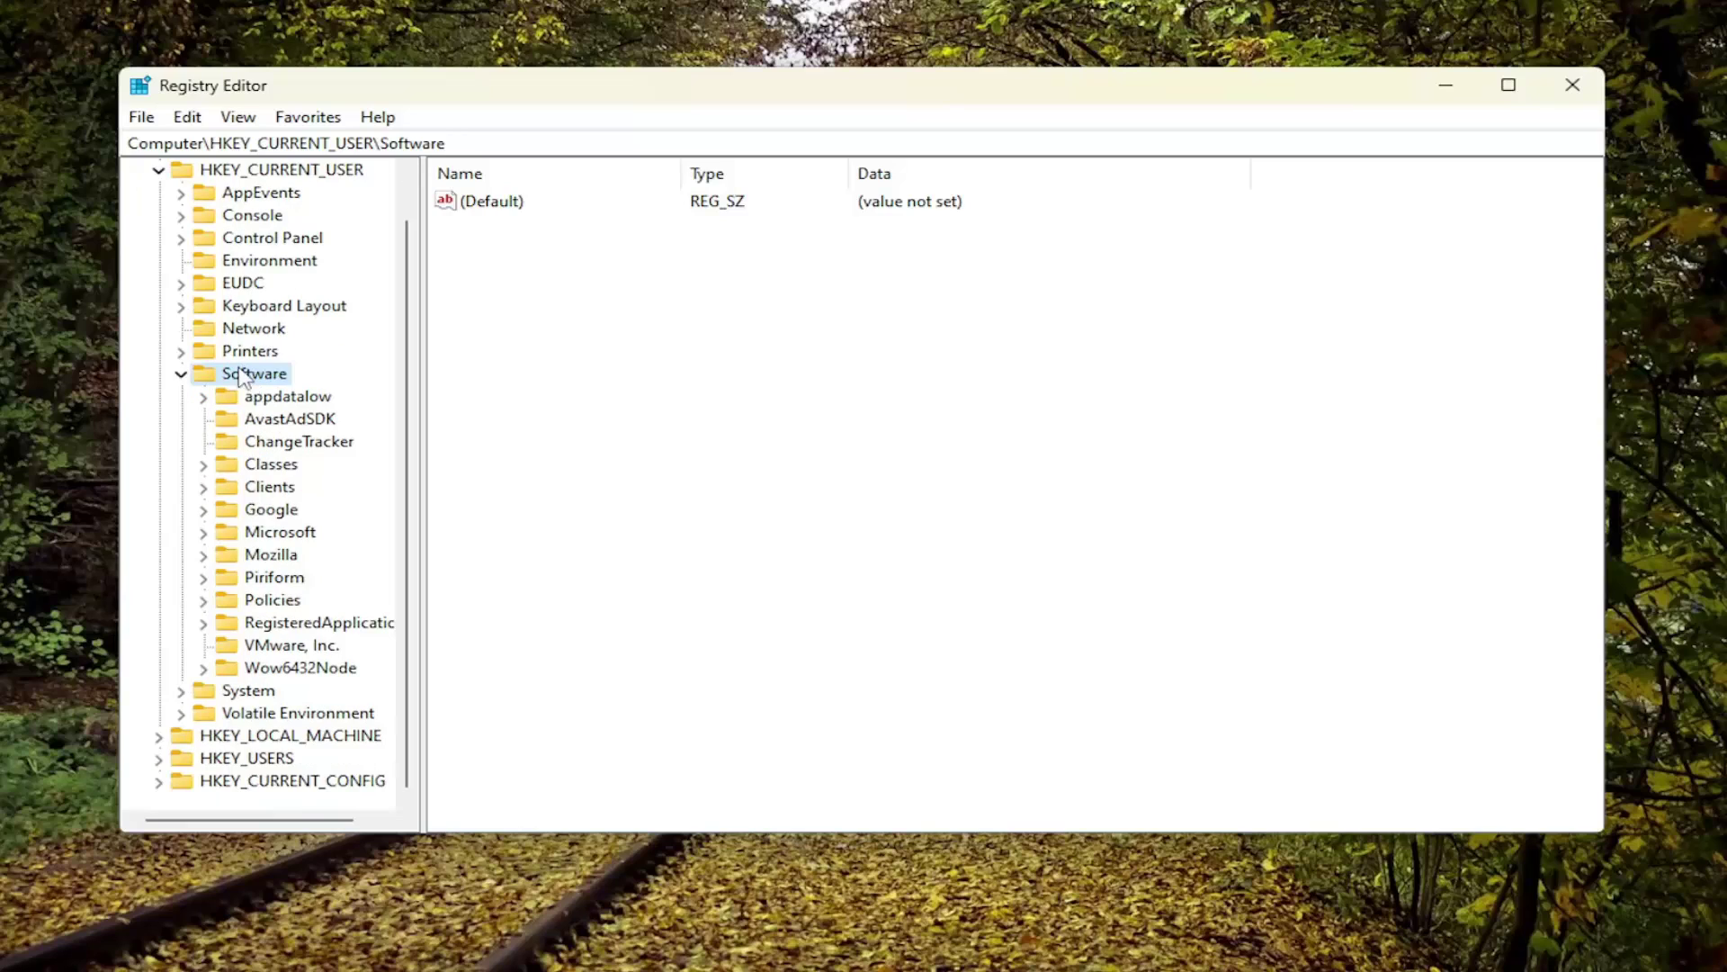
double_click(266, 533)
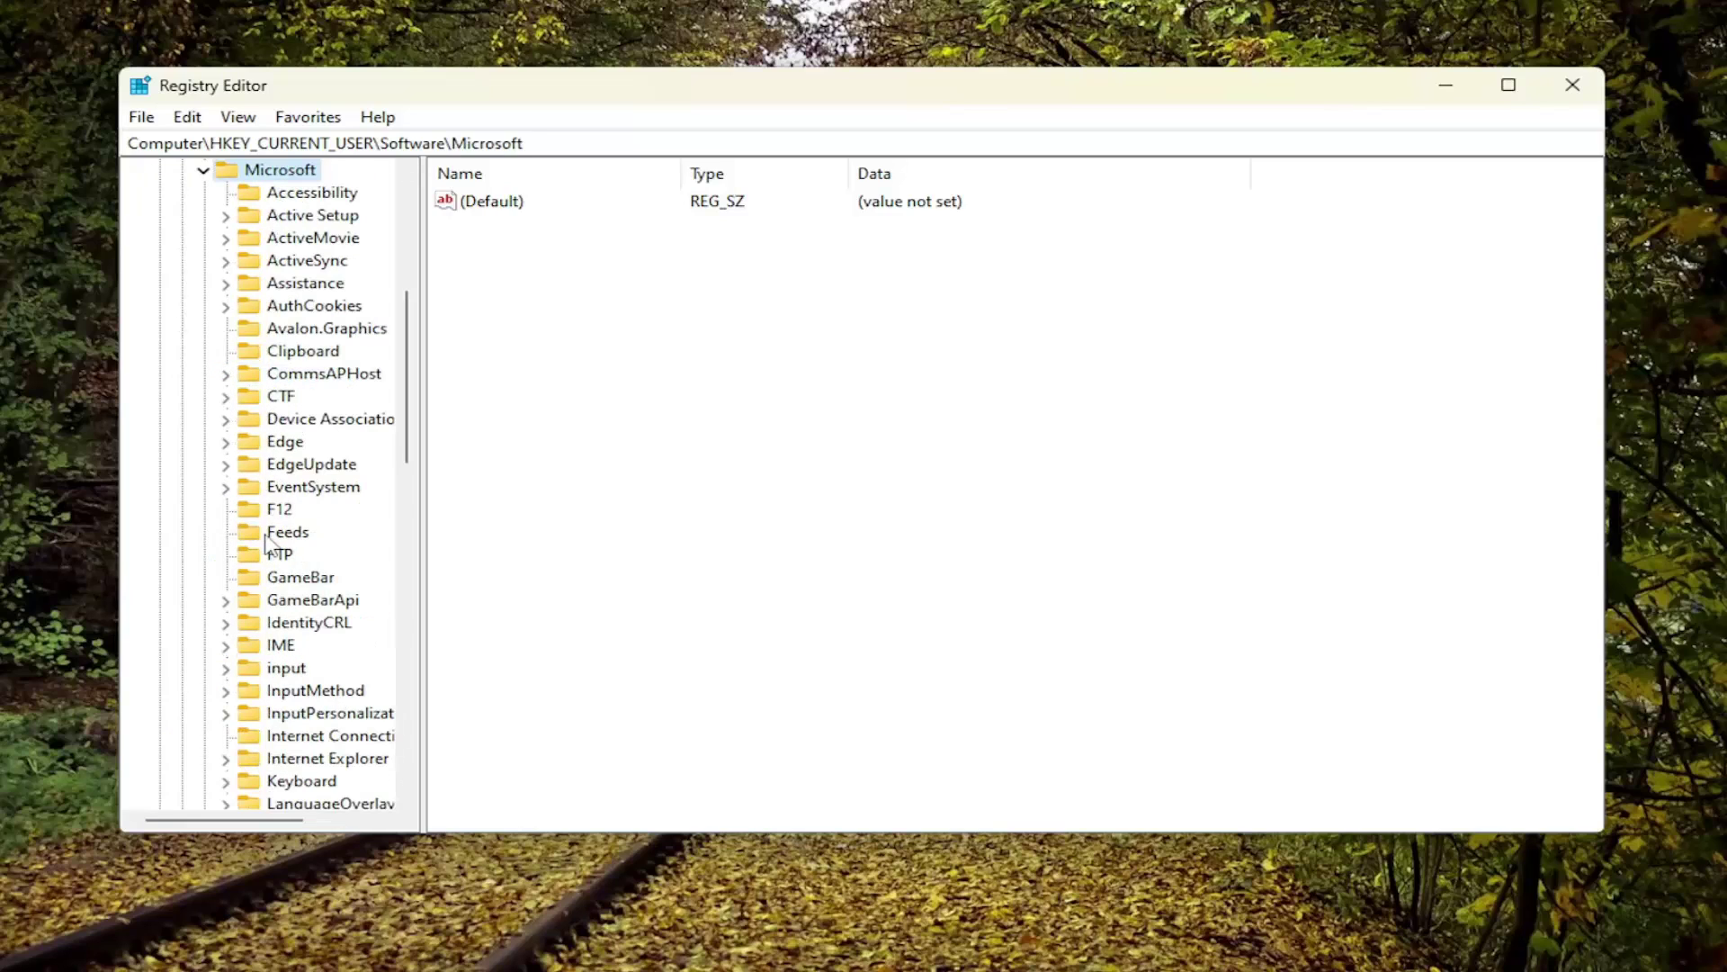
Expand Windows > CurrentVersion, widen the key tree pane, and open the Policies key.
scroll(270, 531, "down", 16)
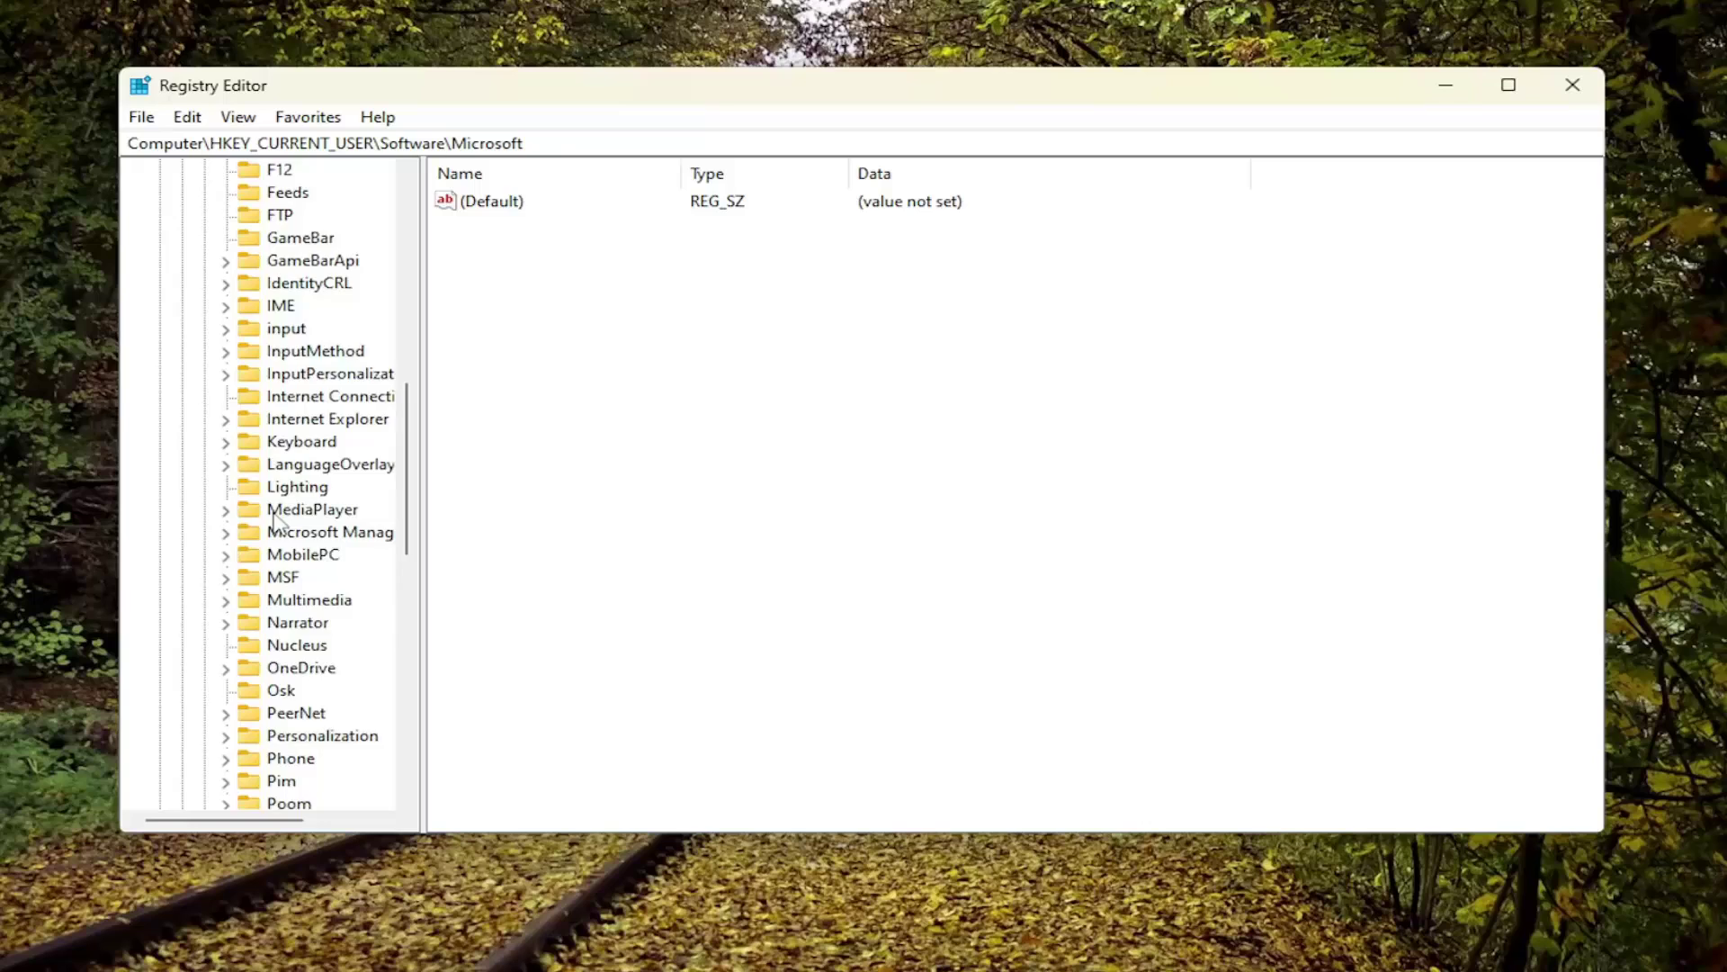
double_click(303, 536)
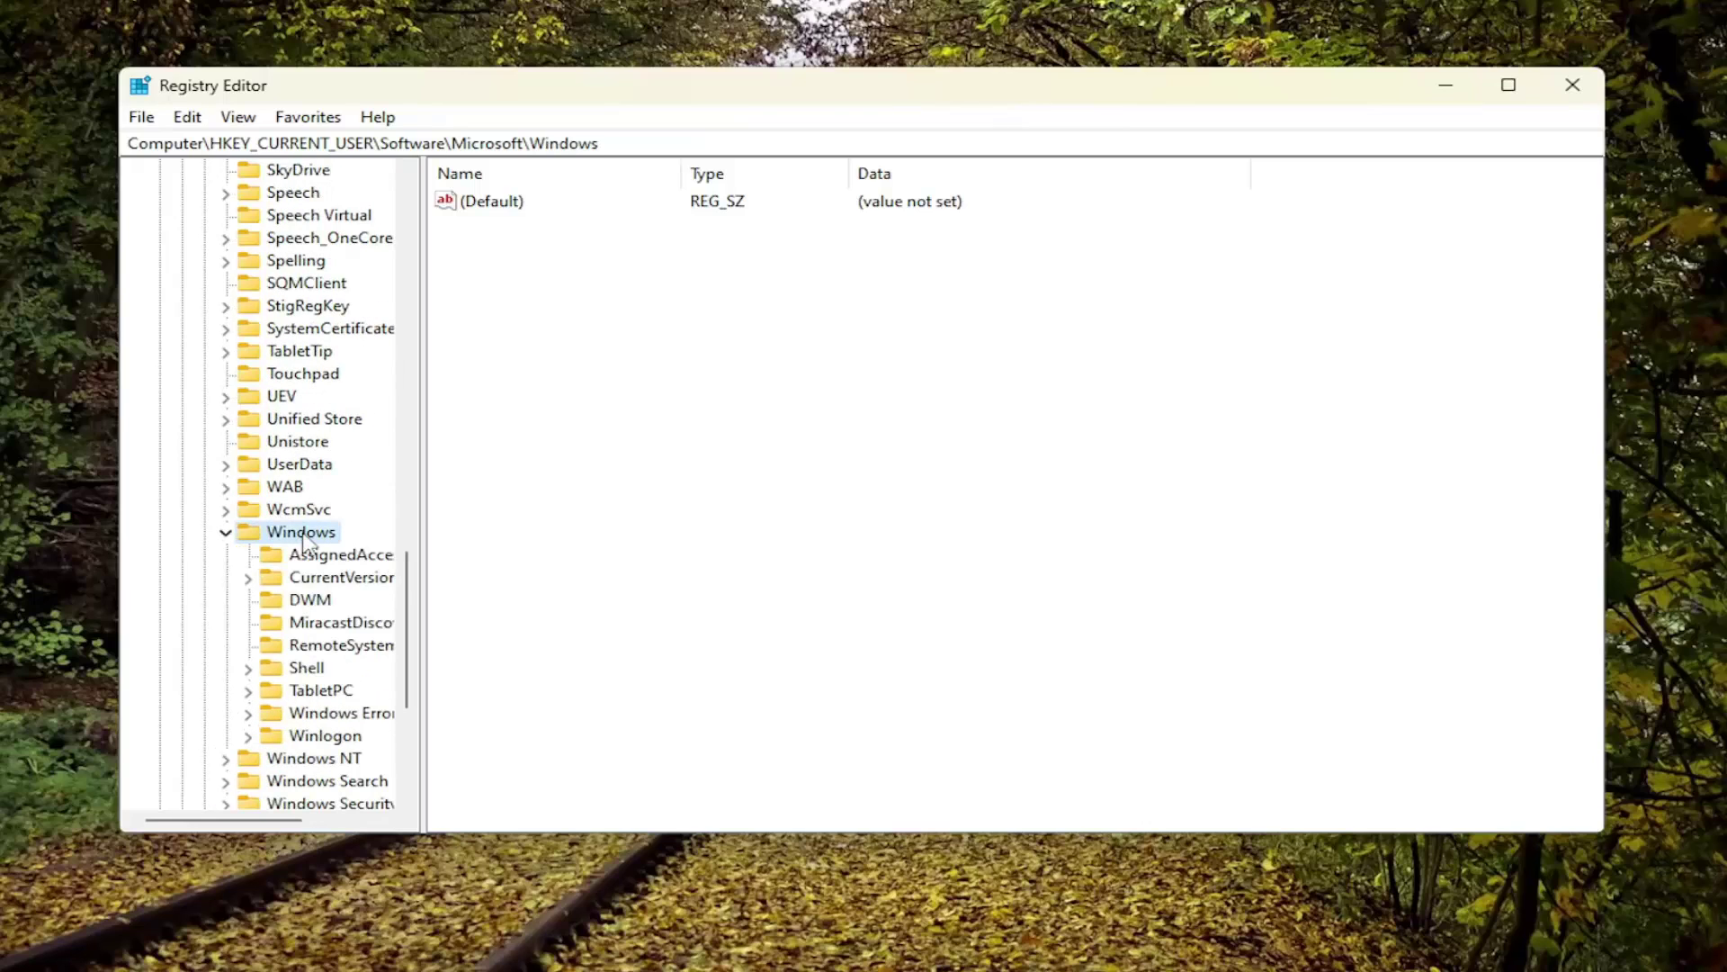
double_click(332, 583)
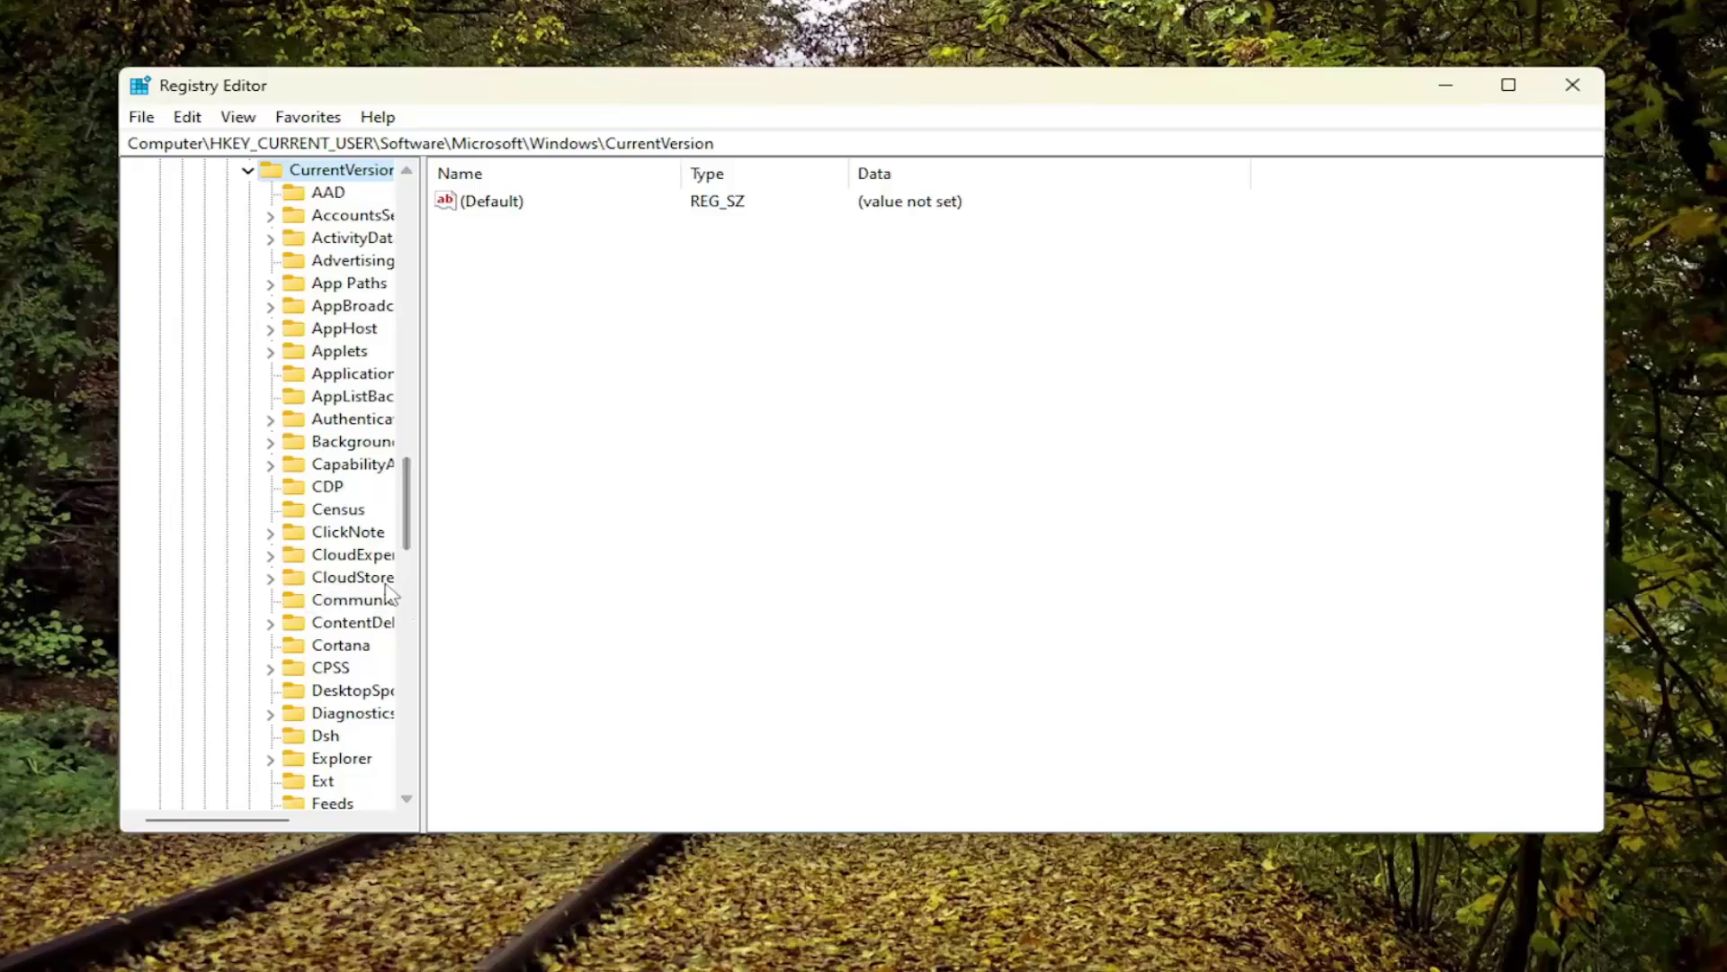
left_click_drag(422, 594, 583, 604)
scroll(351, 611, "down", 9)
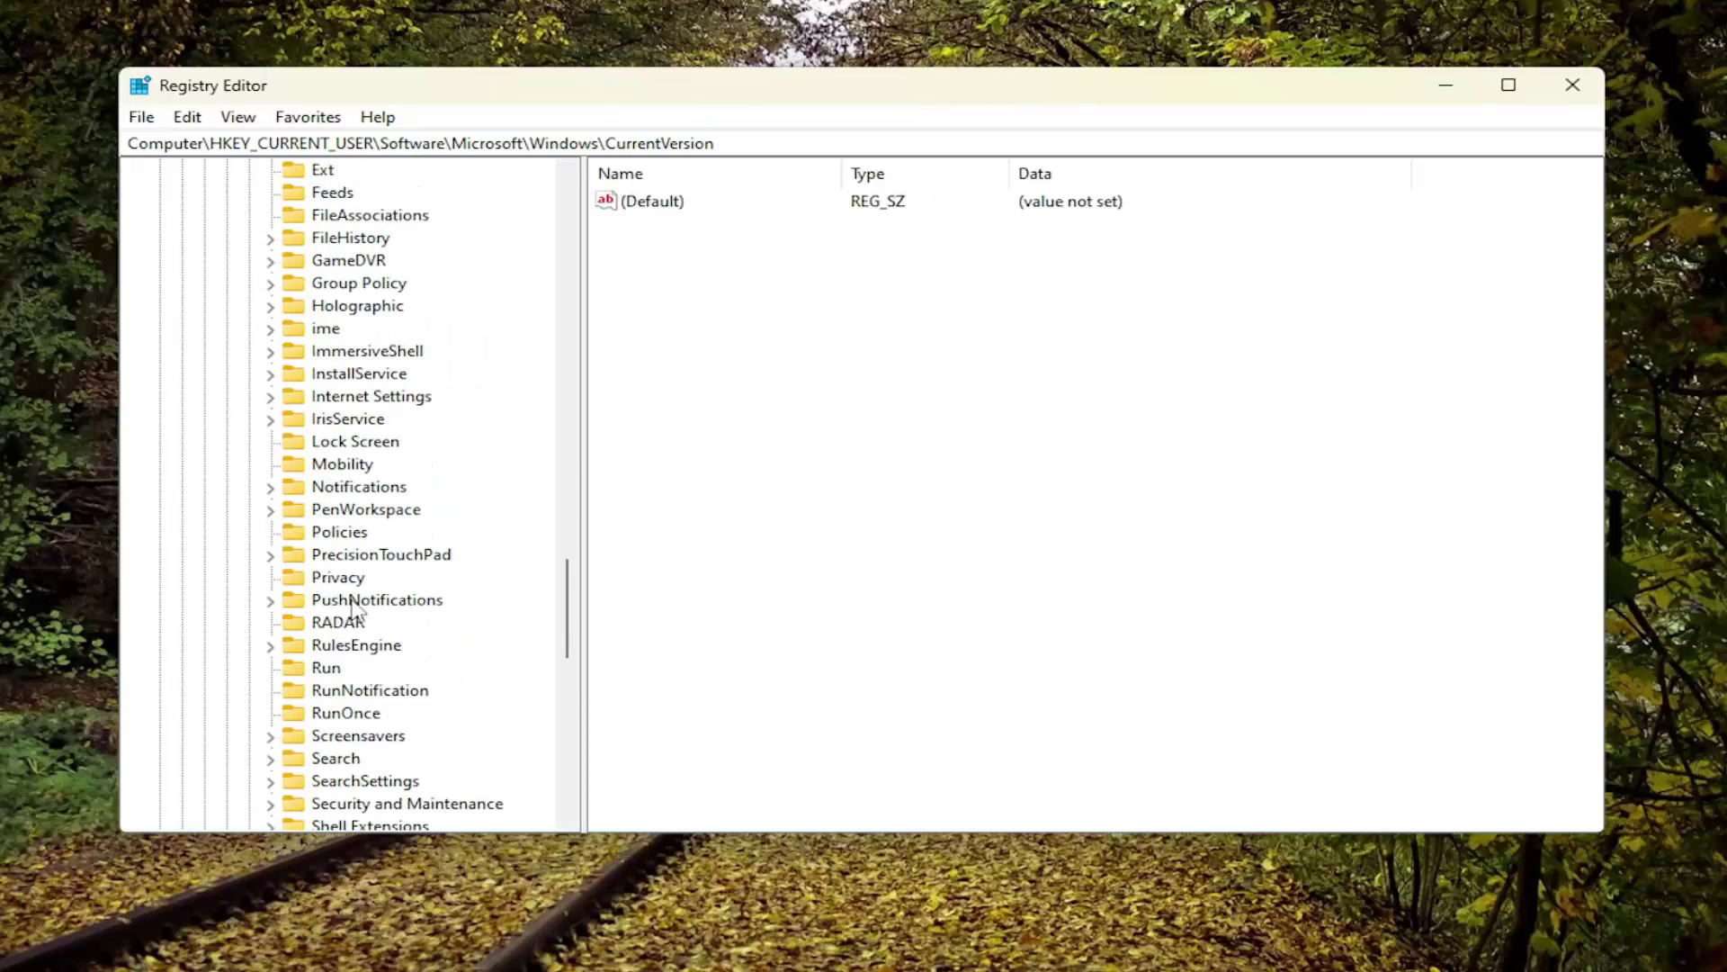
left_click(341, 534)
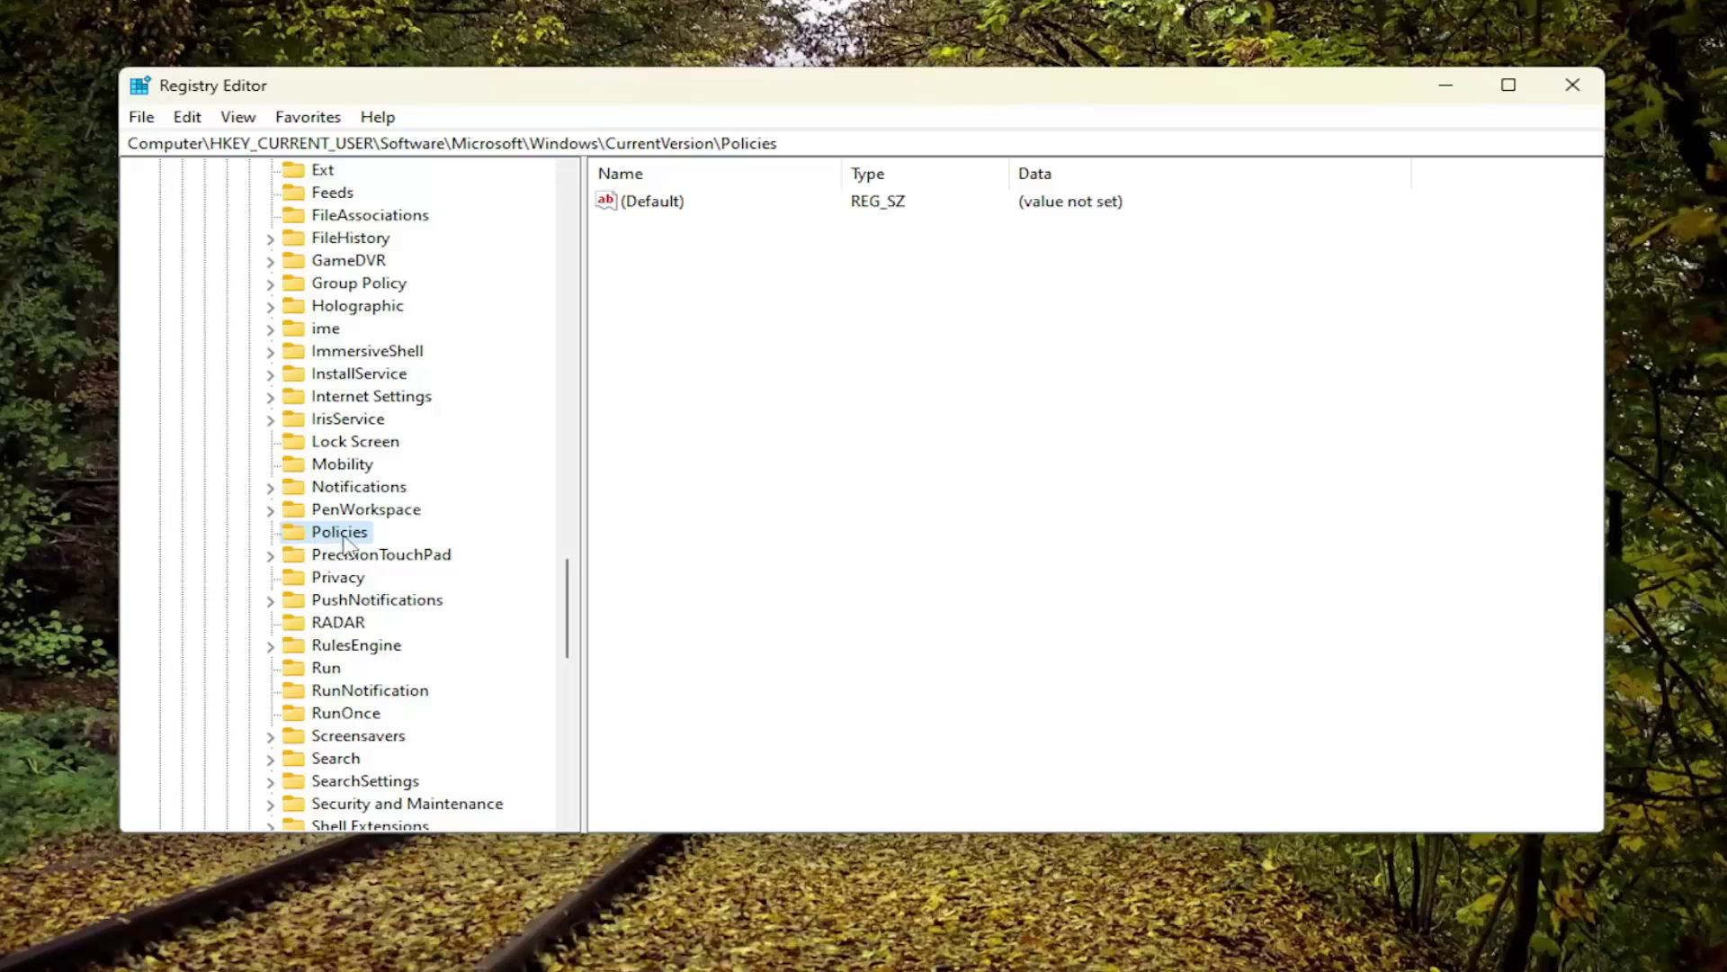
Create a new key named 'System' under the Policies key.
right_click(345, 543)
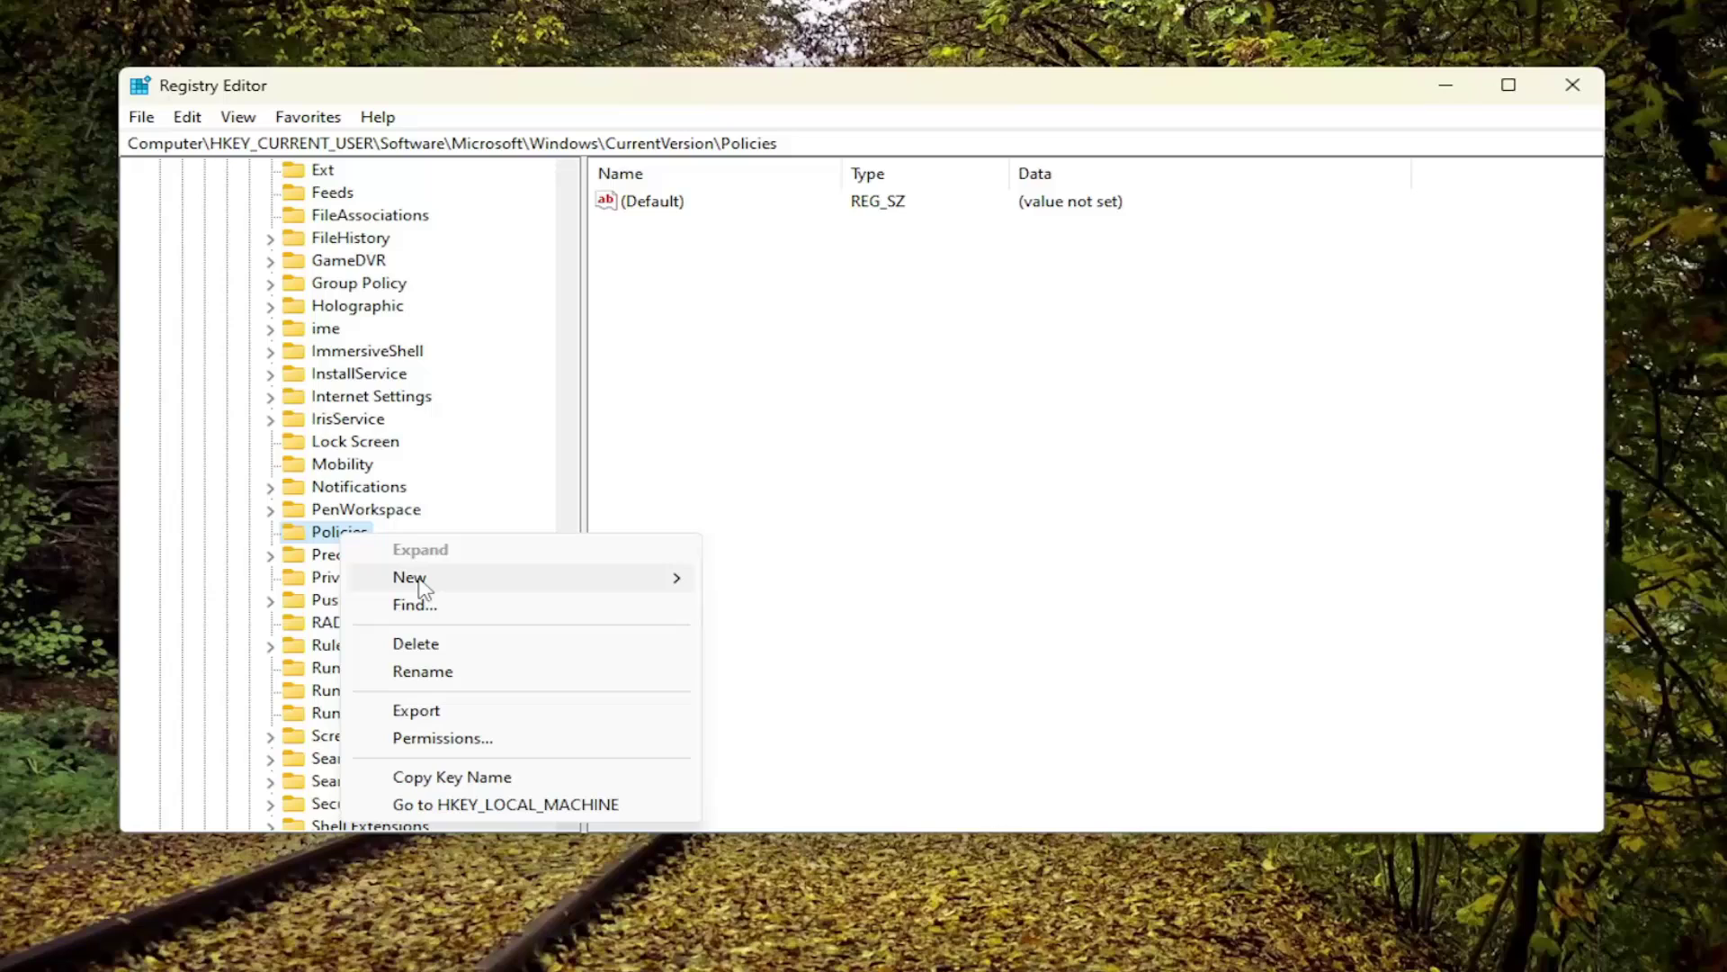
mouse_move(425, 586)
left_click(778, 581)
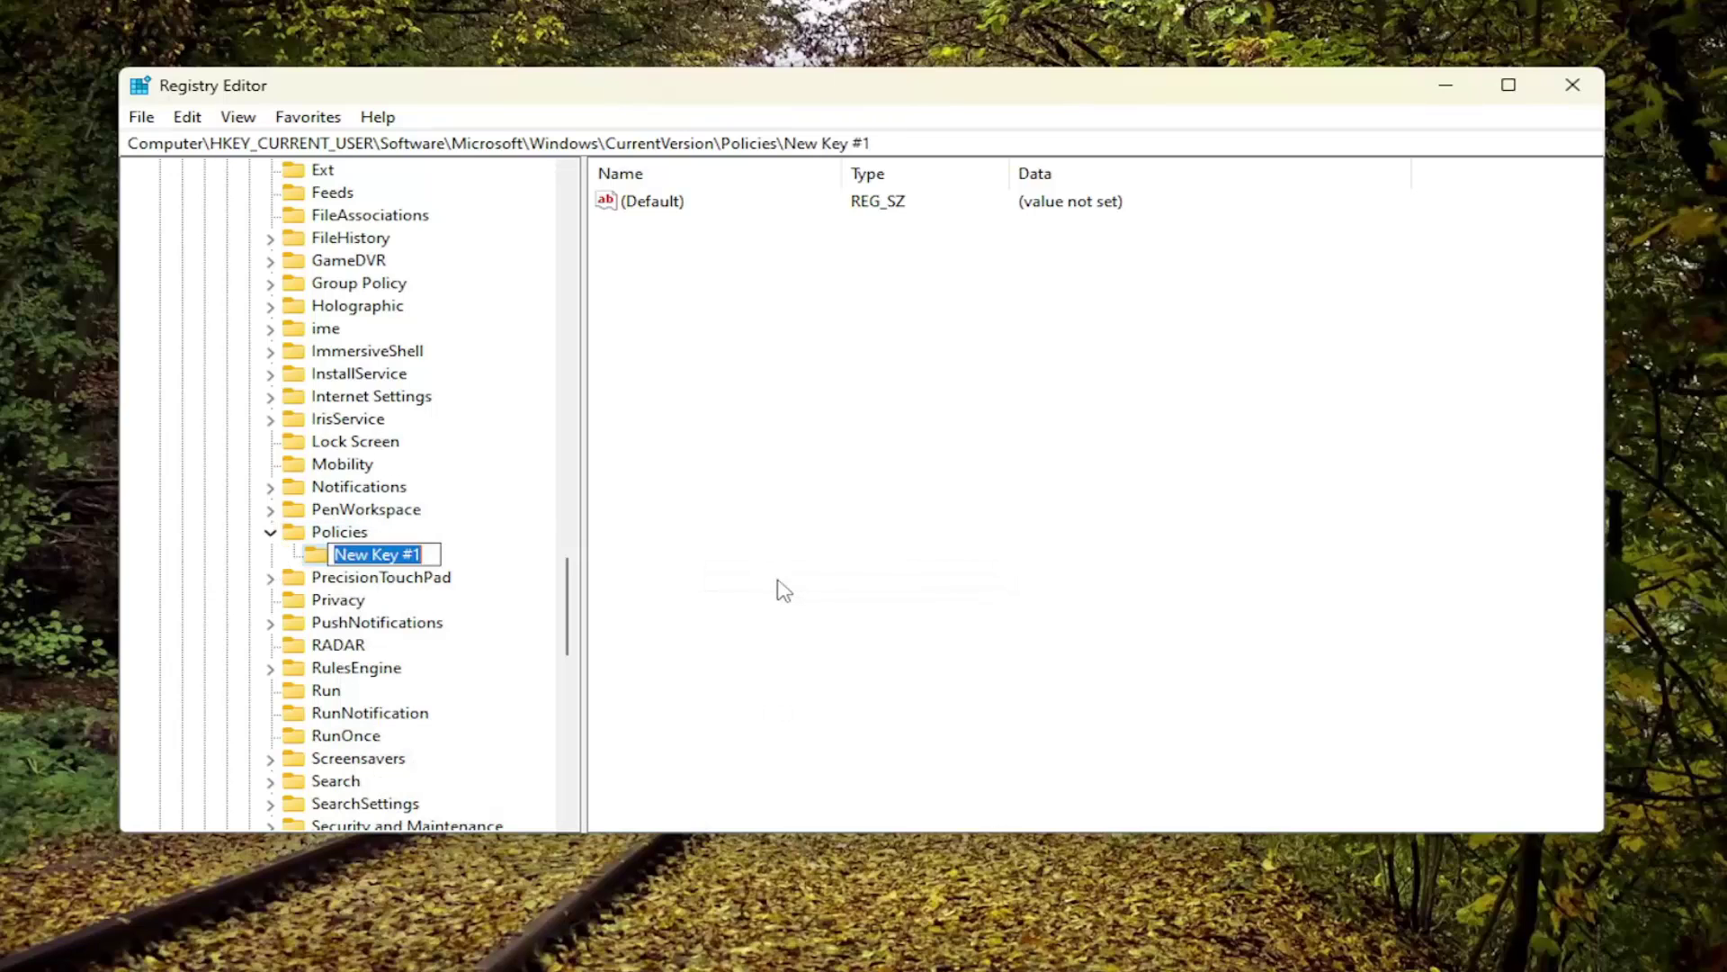
type("Sy")
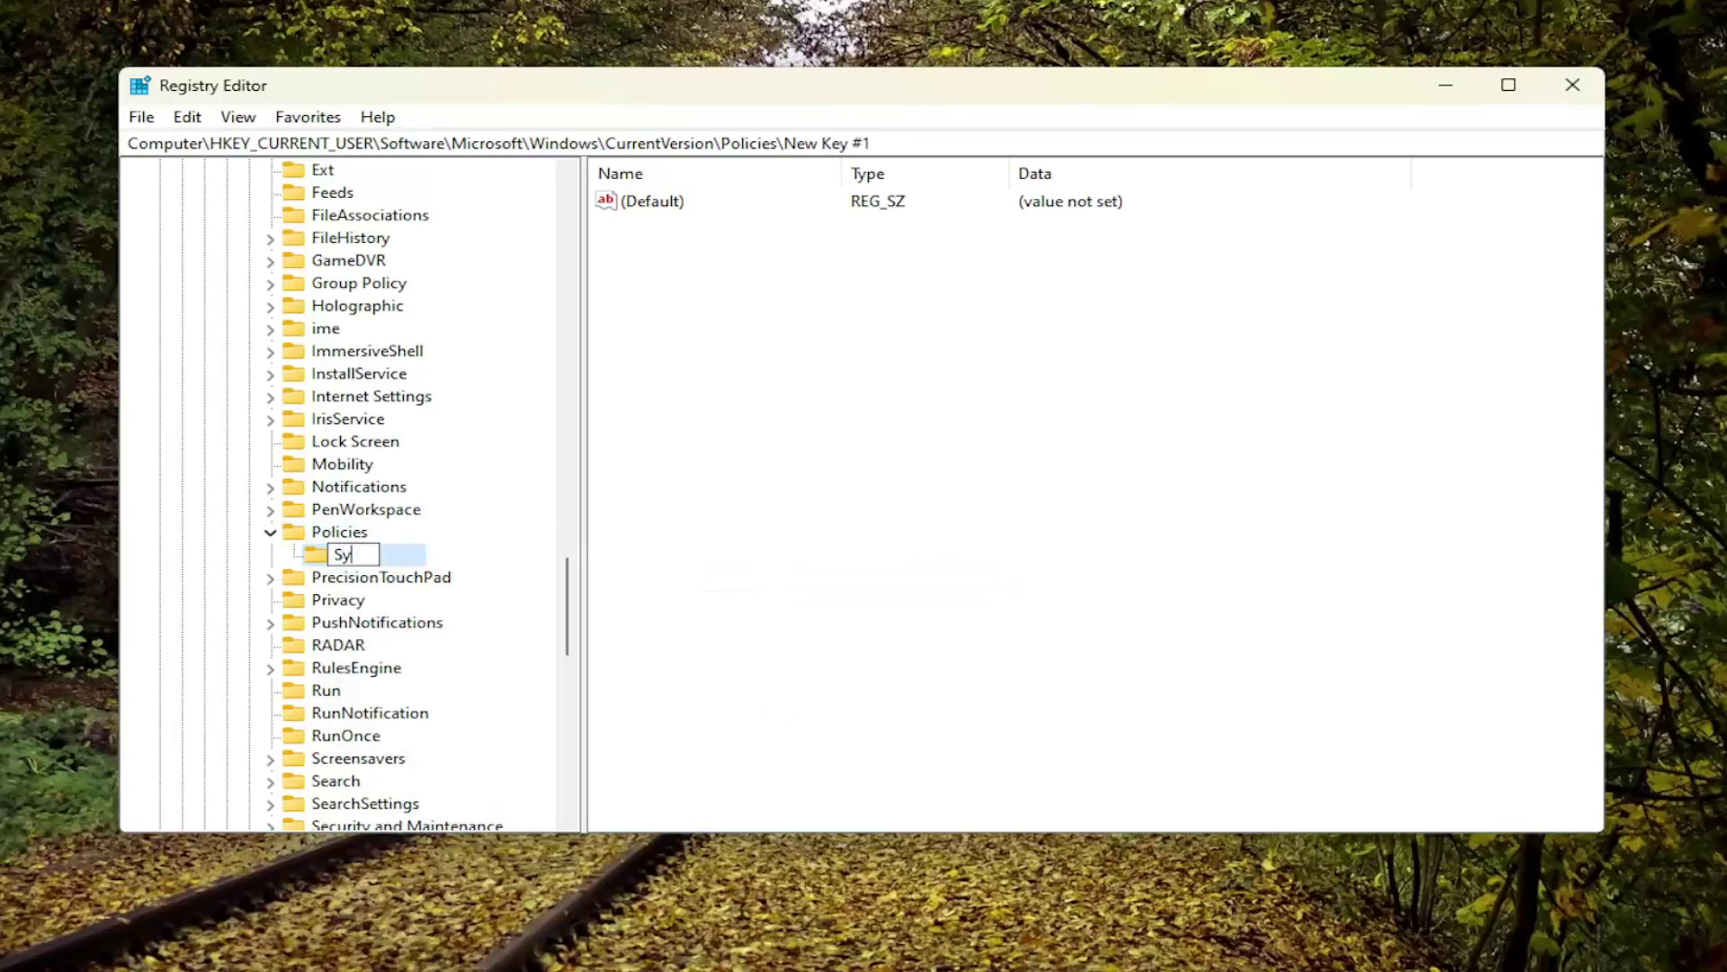
type("stem")
key("Return")
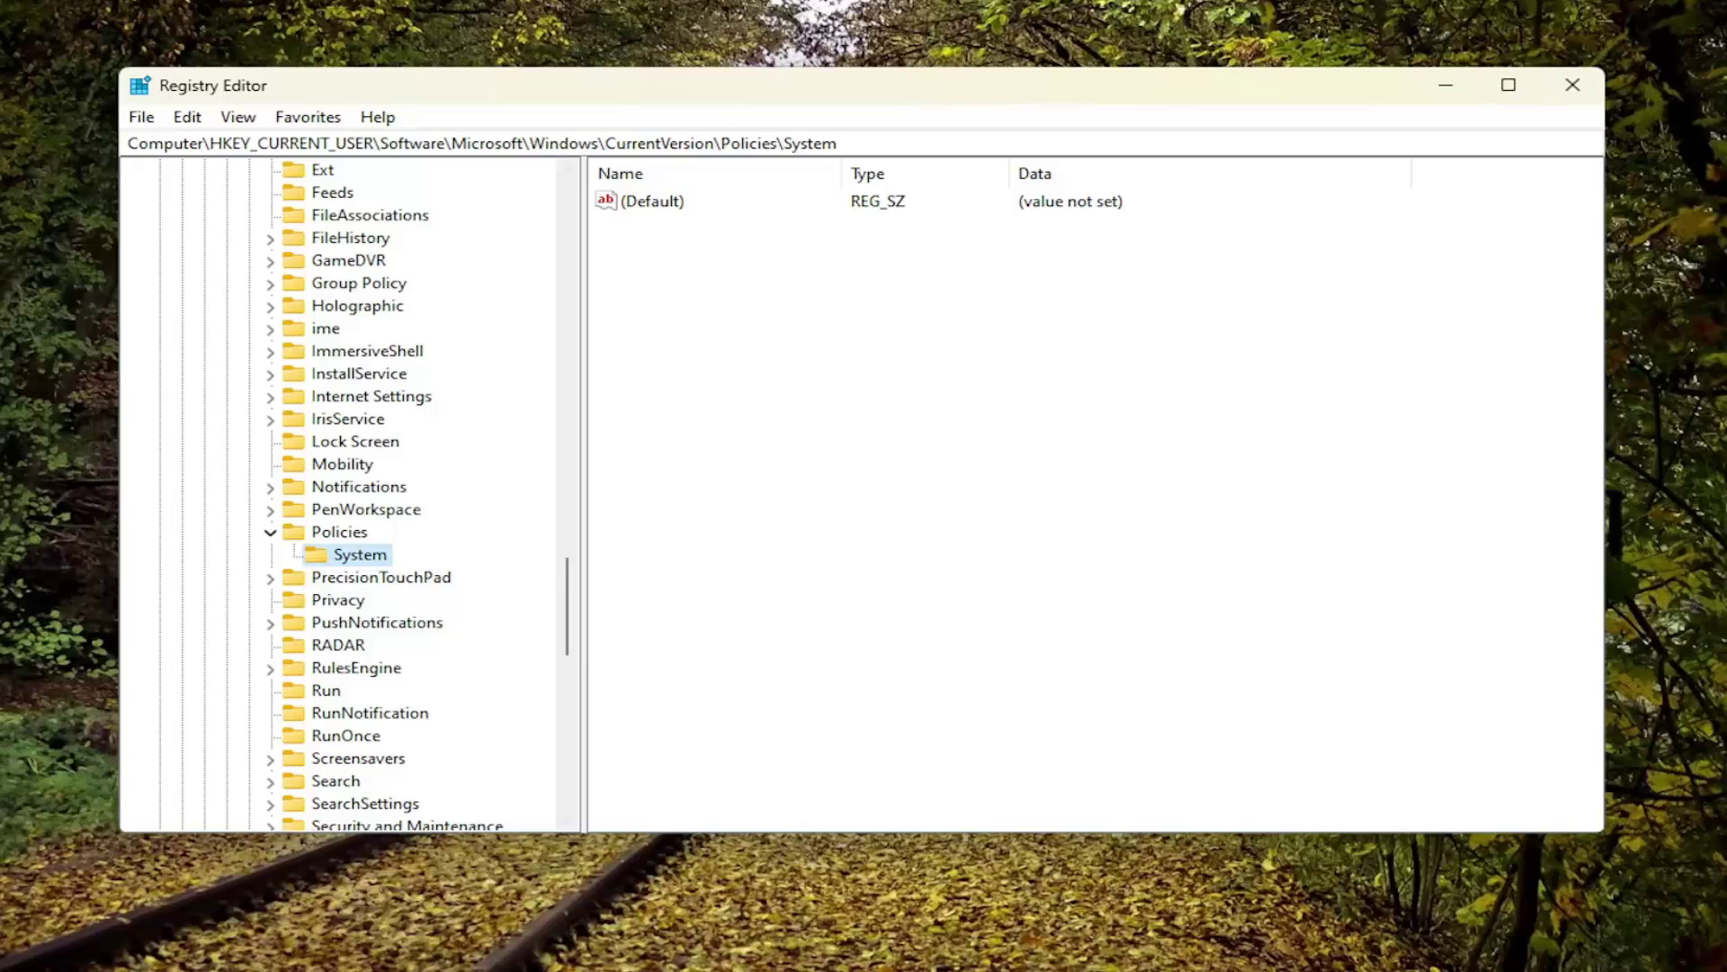
Add a 32-bit DWORD value named HideFastUserSwitching to the System key.
right_click(794, 283)
mouse_move(915, 304)
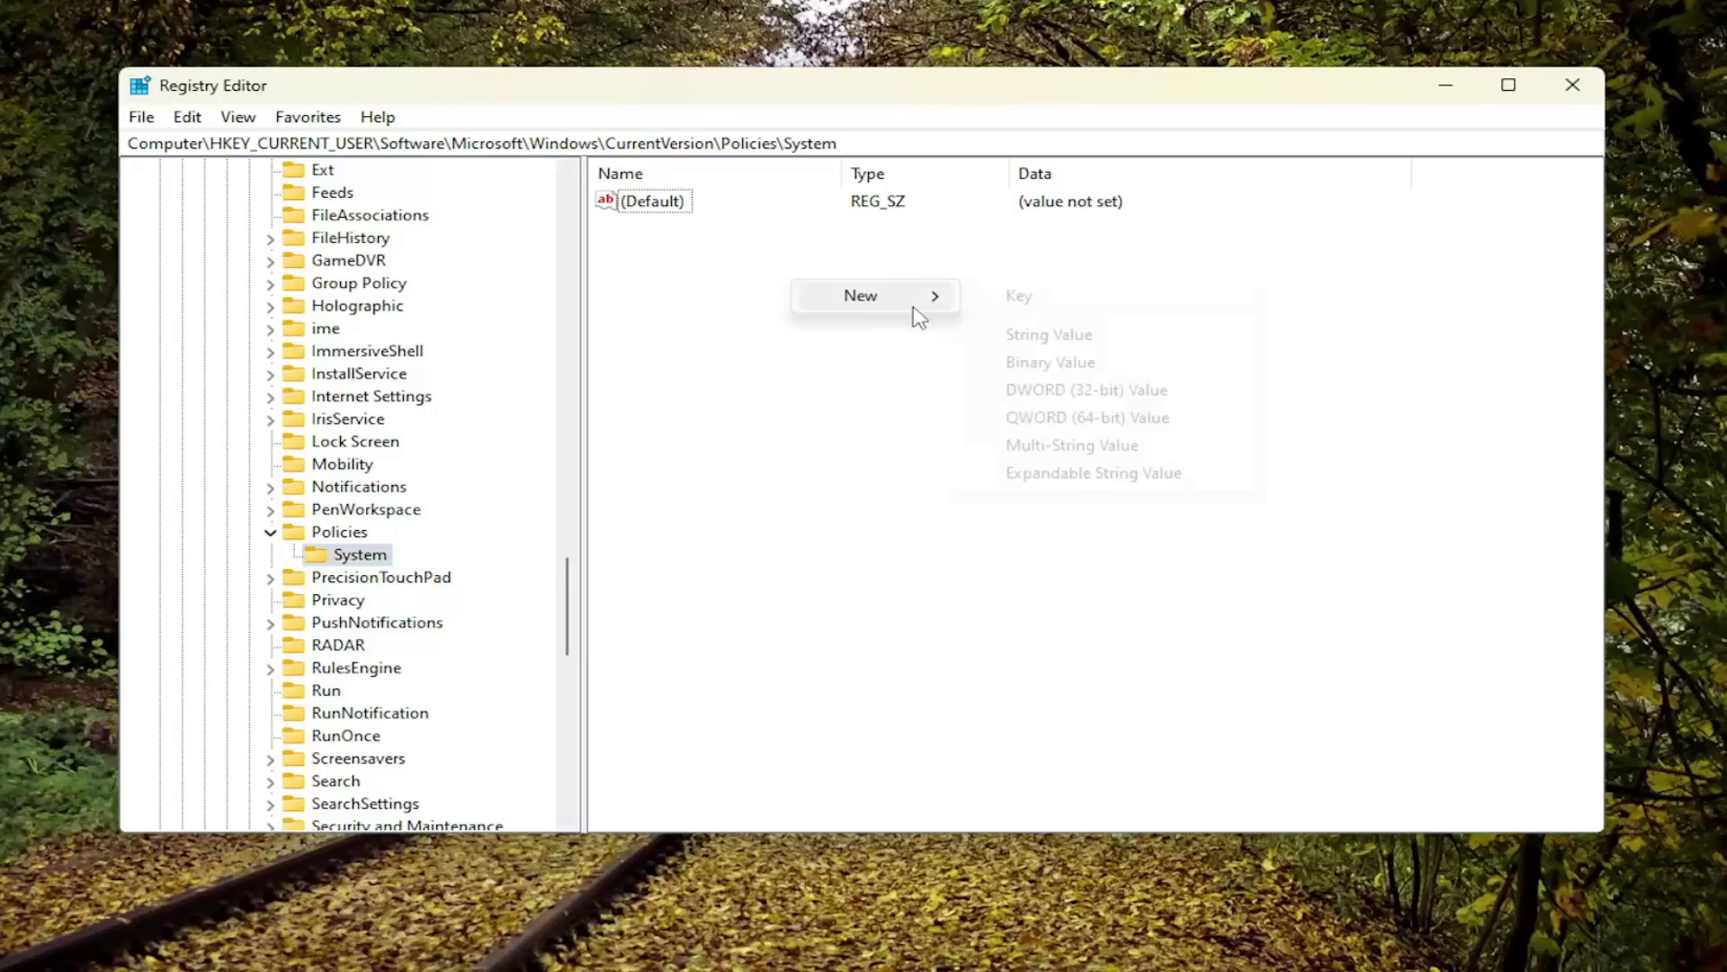
left_click(1059, 389)
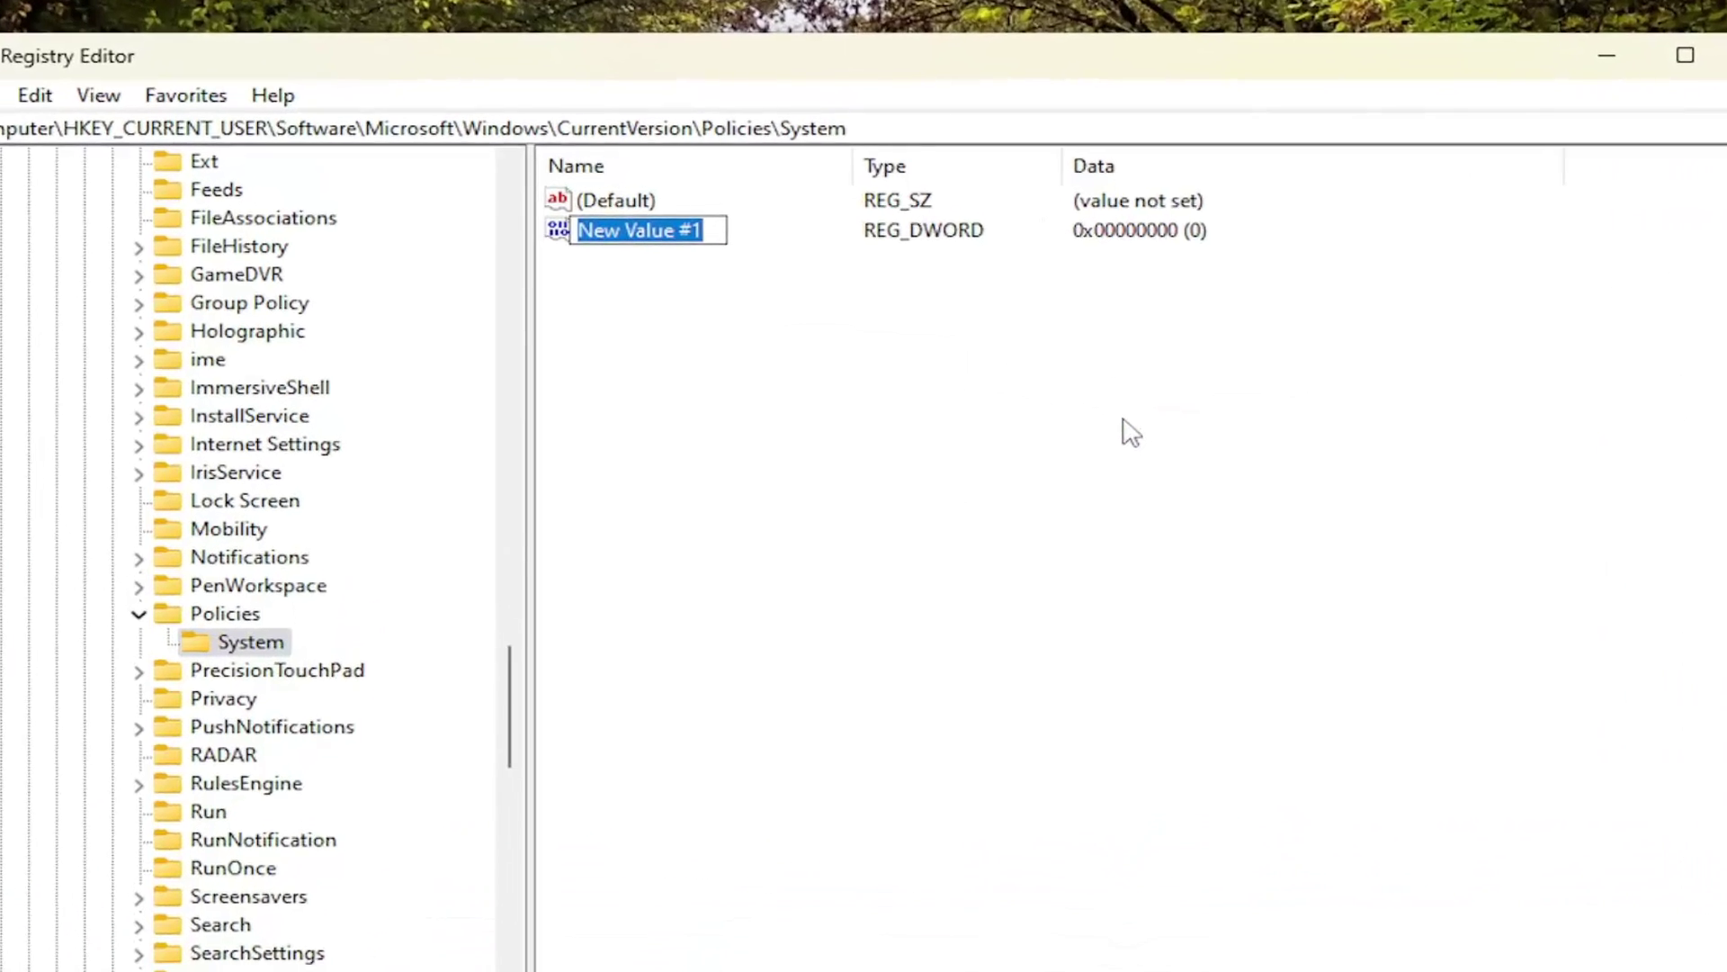
type("HideFa")
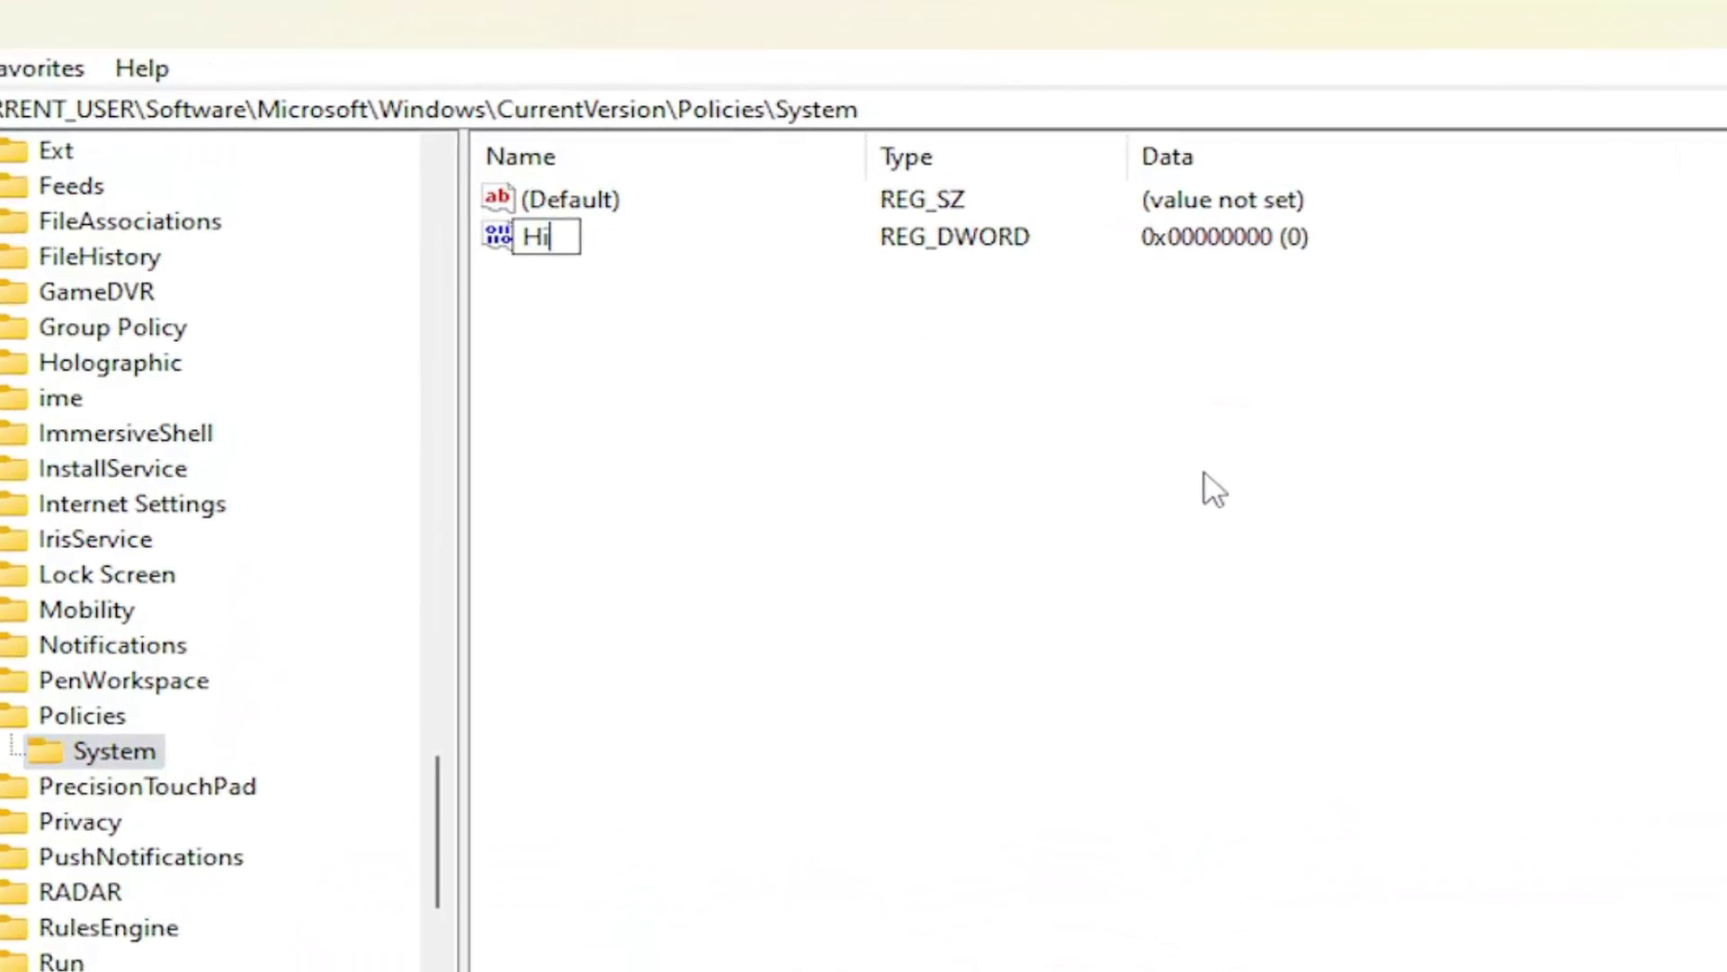
type("stUs")
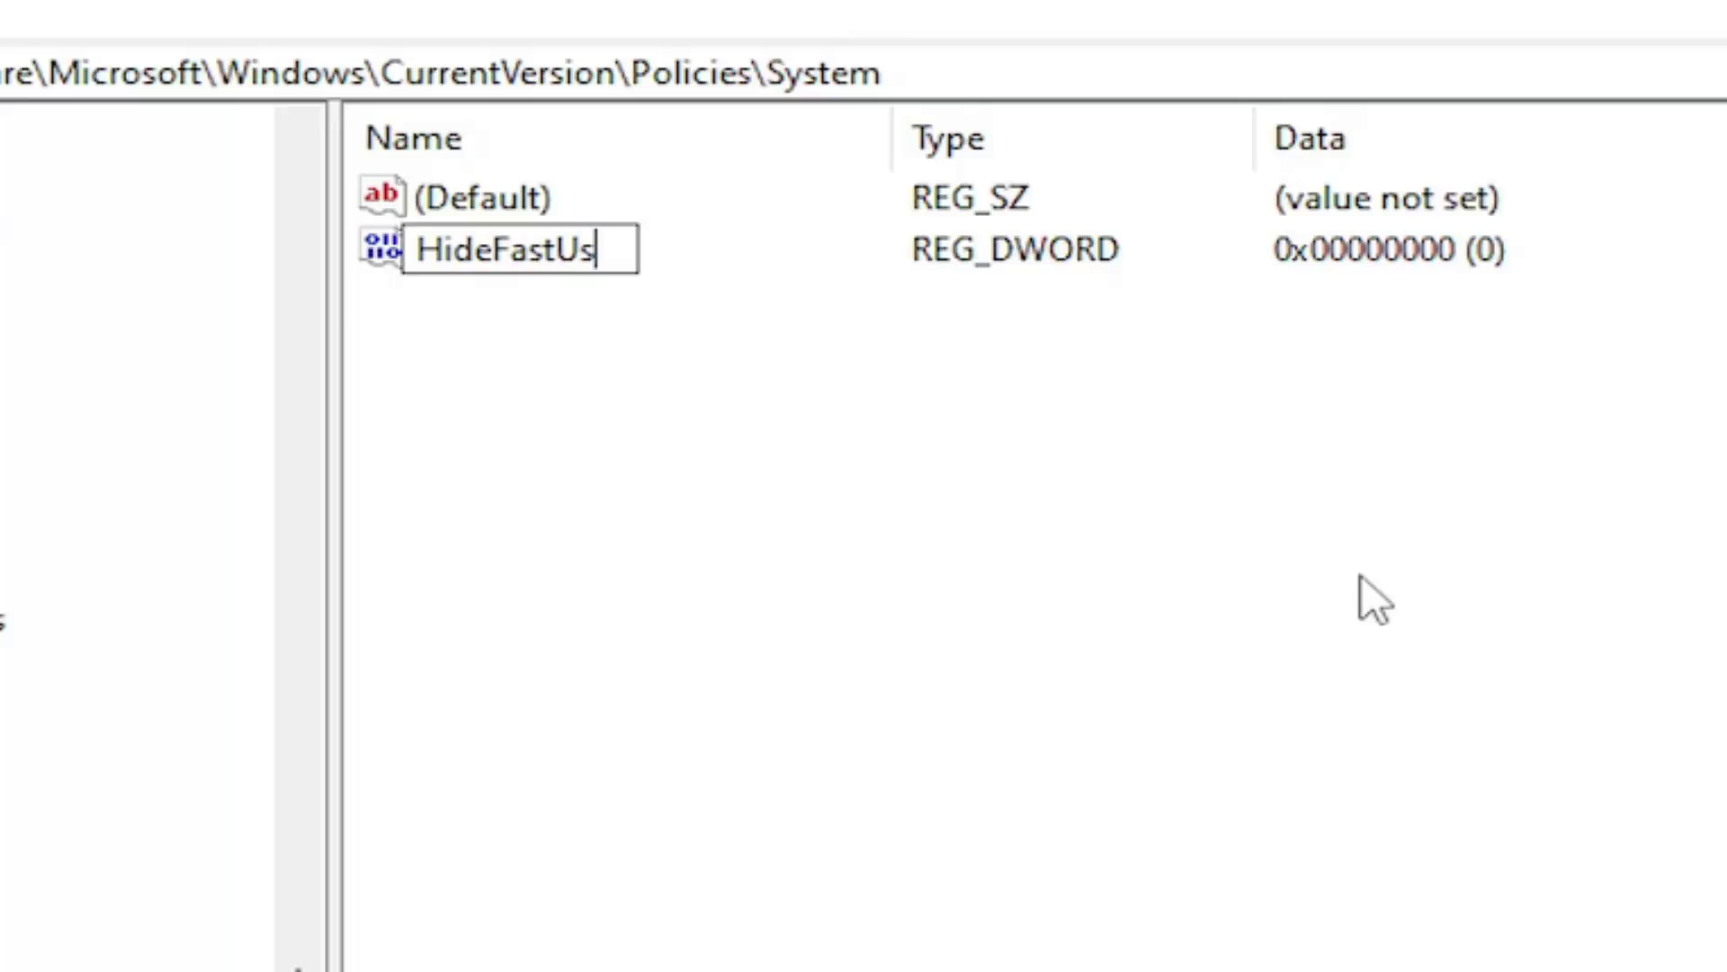
type("erSwitching")
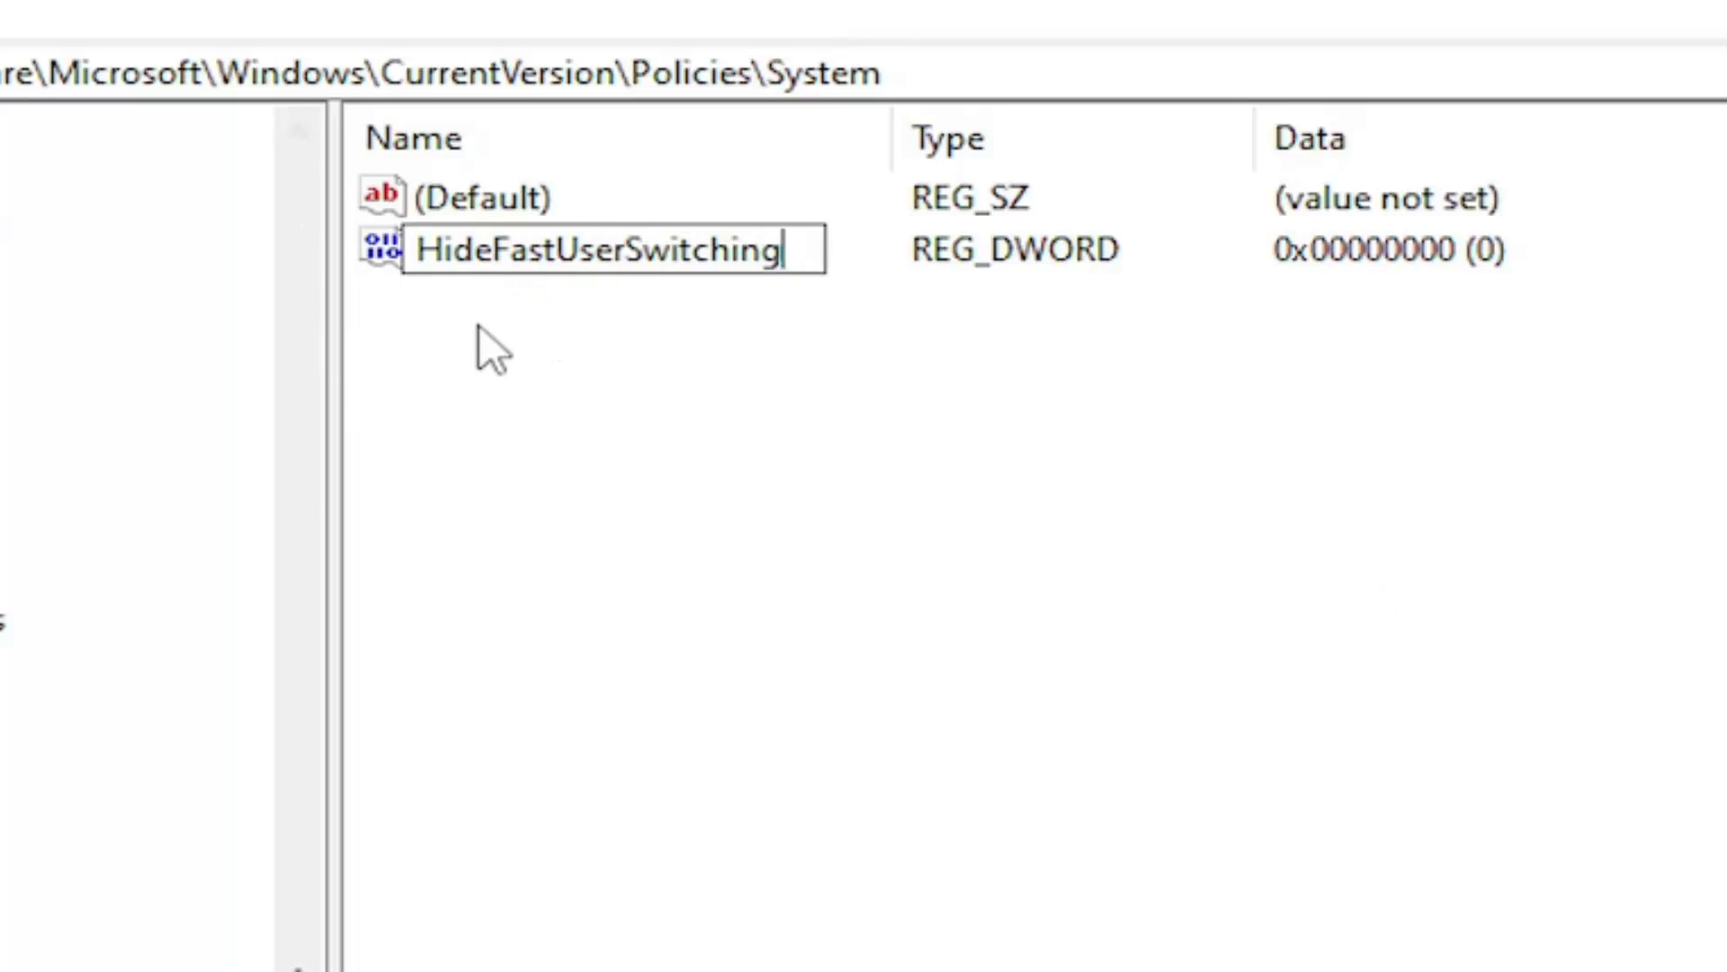
key("Return")
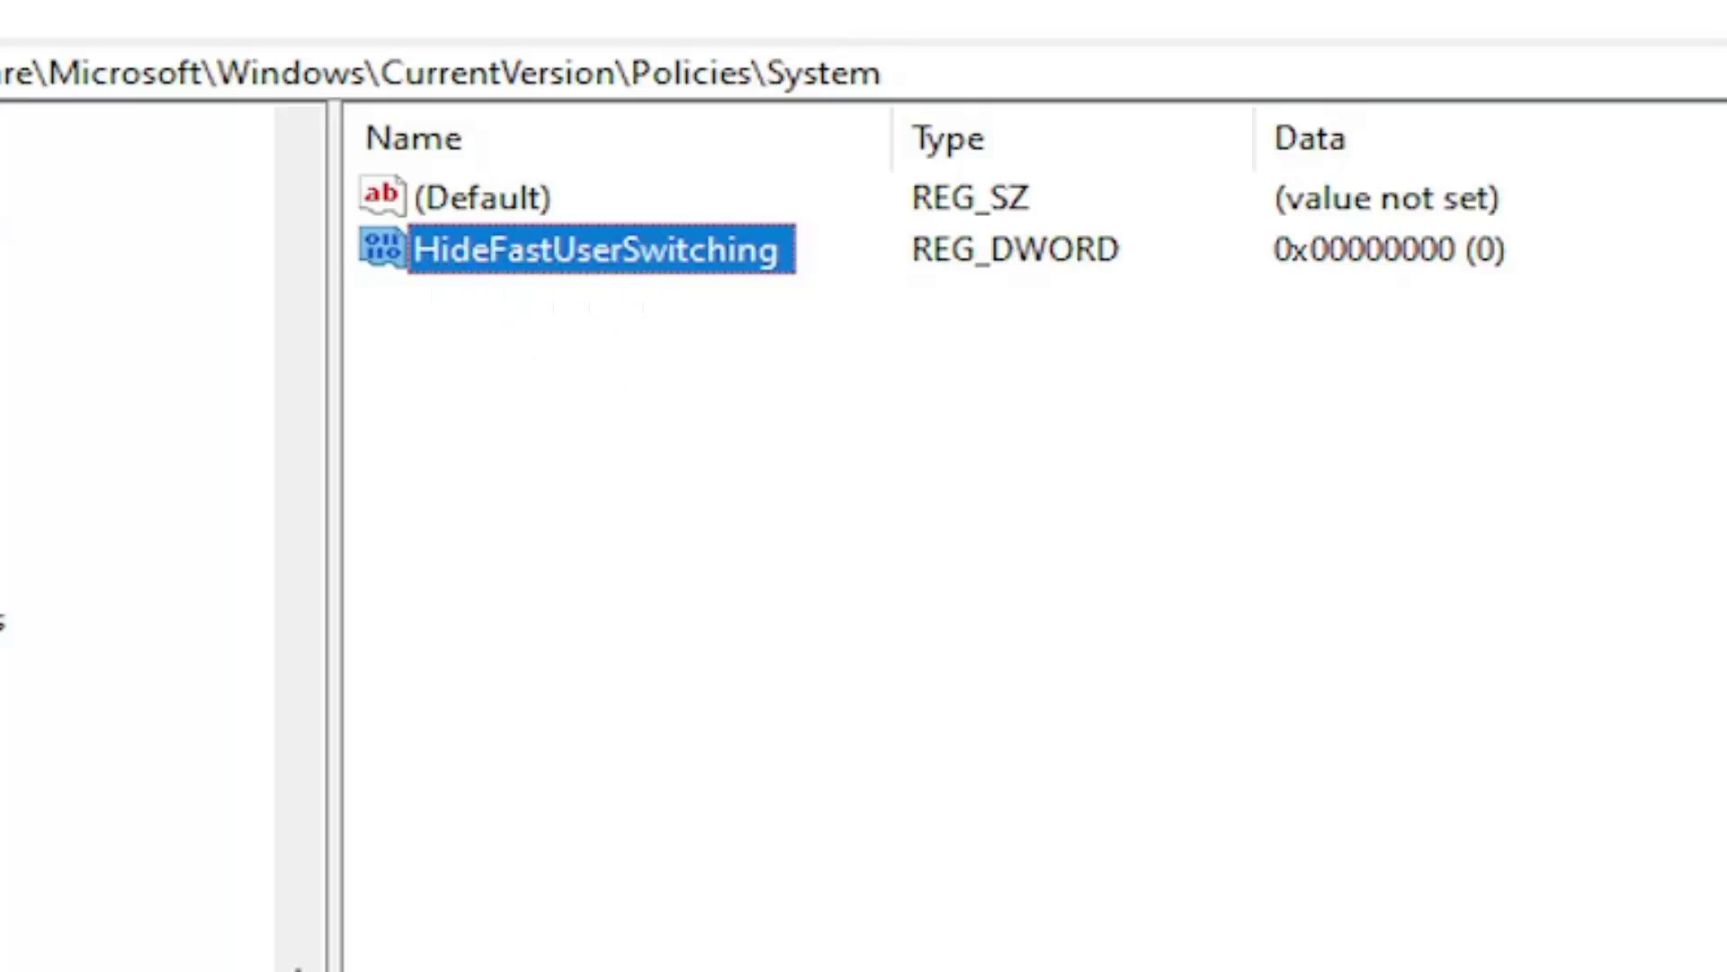
Set HideFastUserSwitching's value data to 0 and save it.
left_click(954, 340)
double_click(643, 279)
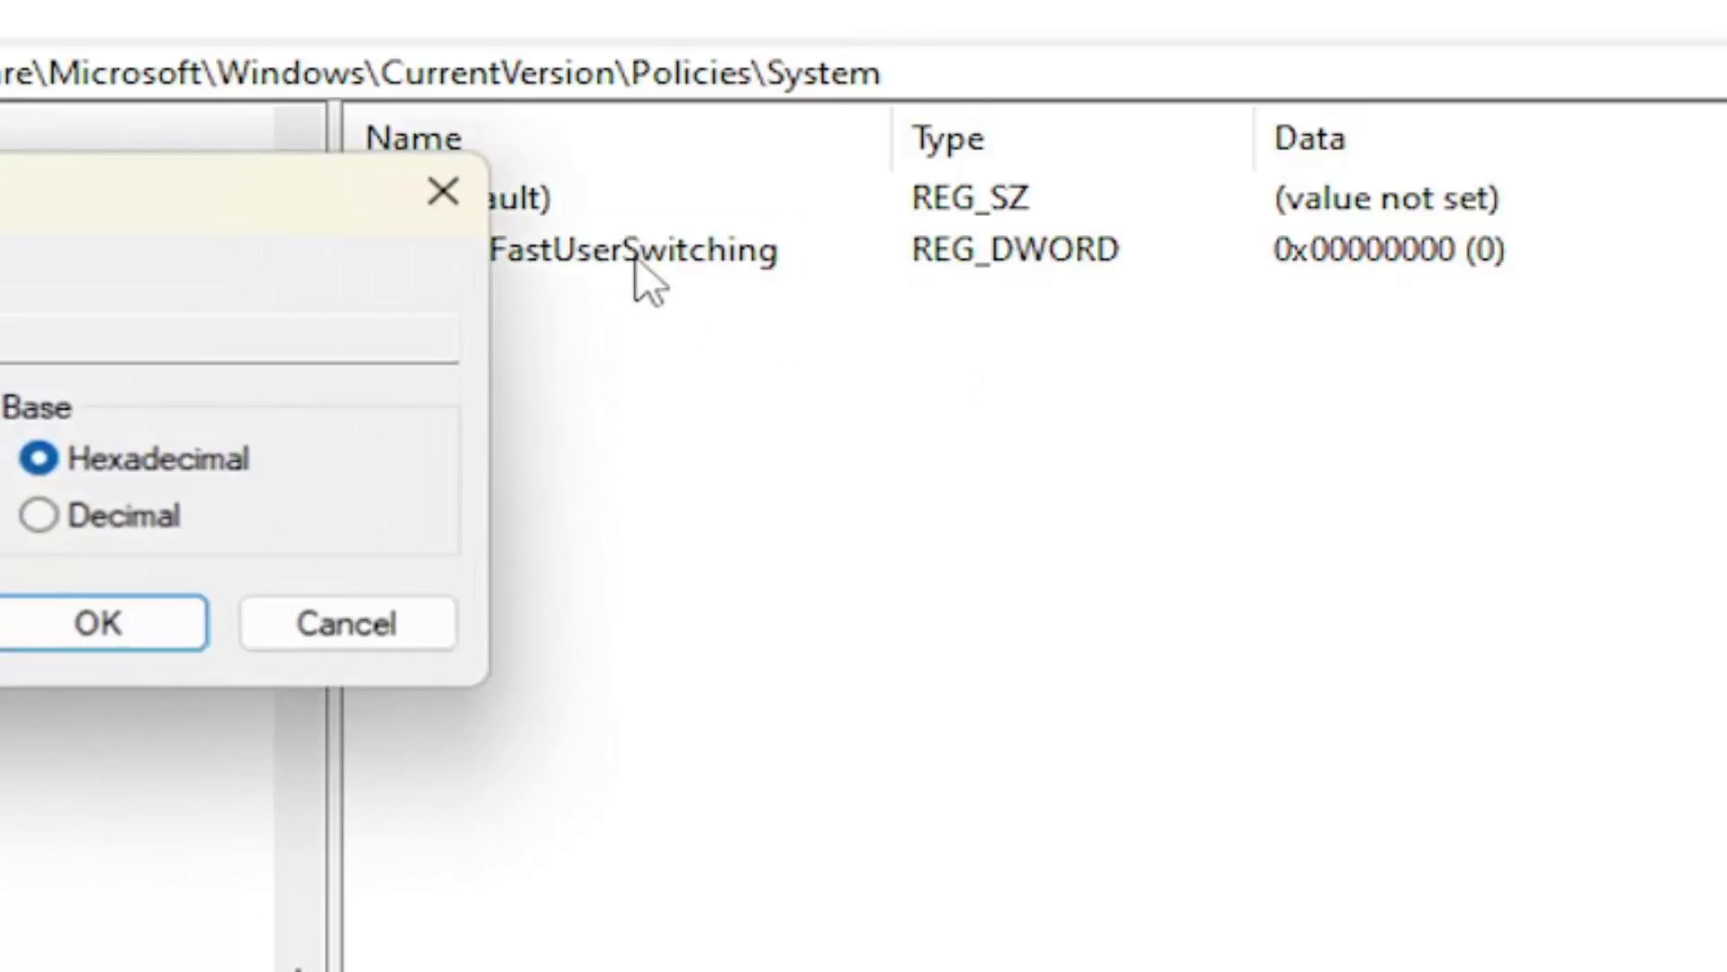
left_click_drag(3, 204, 671, 339)
type("0")
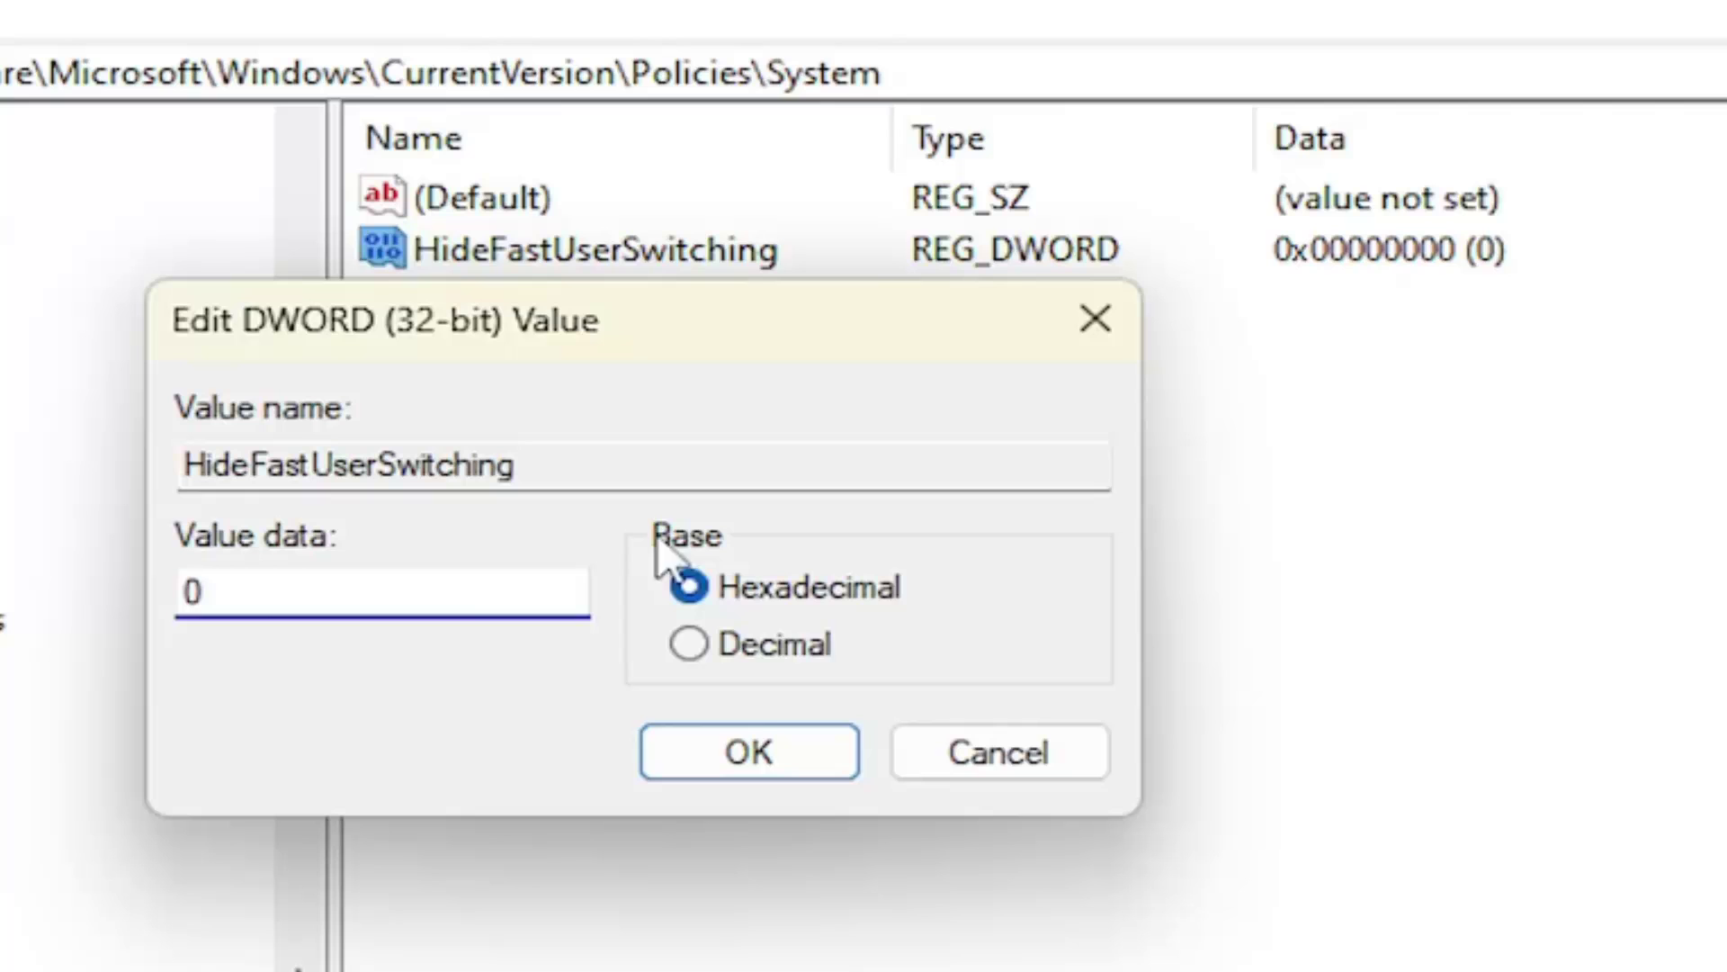
left_click(743, 765)
Collapse the registry tree from System back up to HKEY_CURRENT_USER.
key("BackSpace")
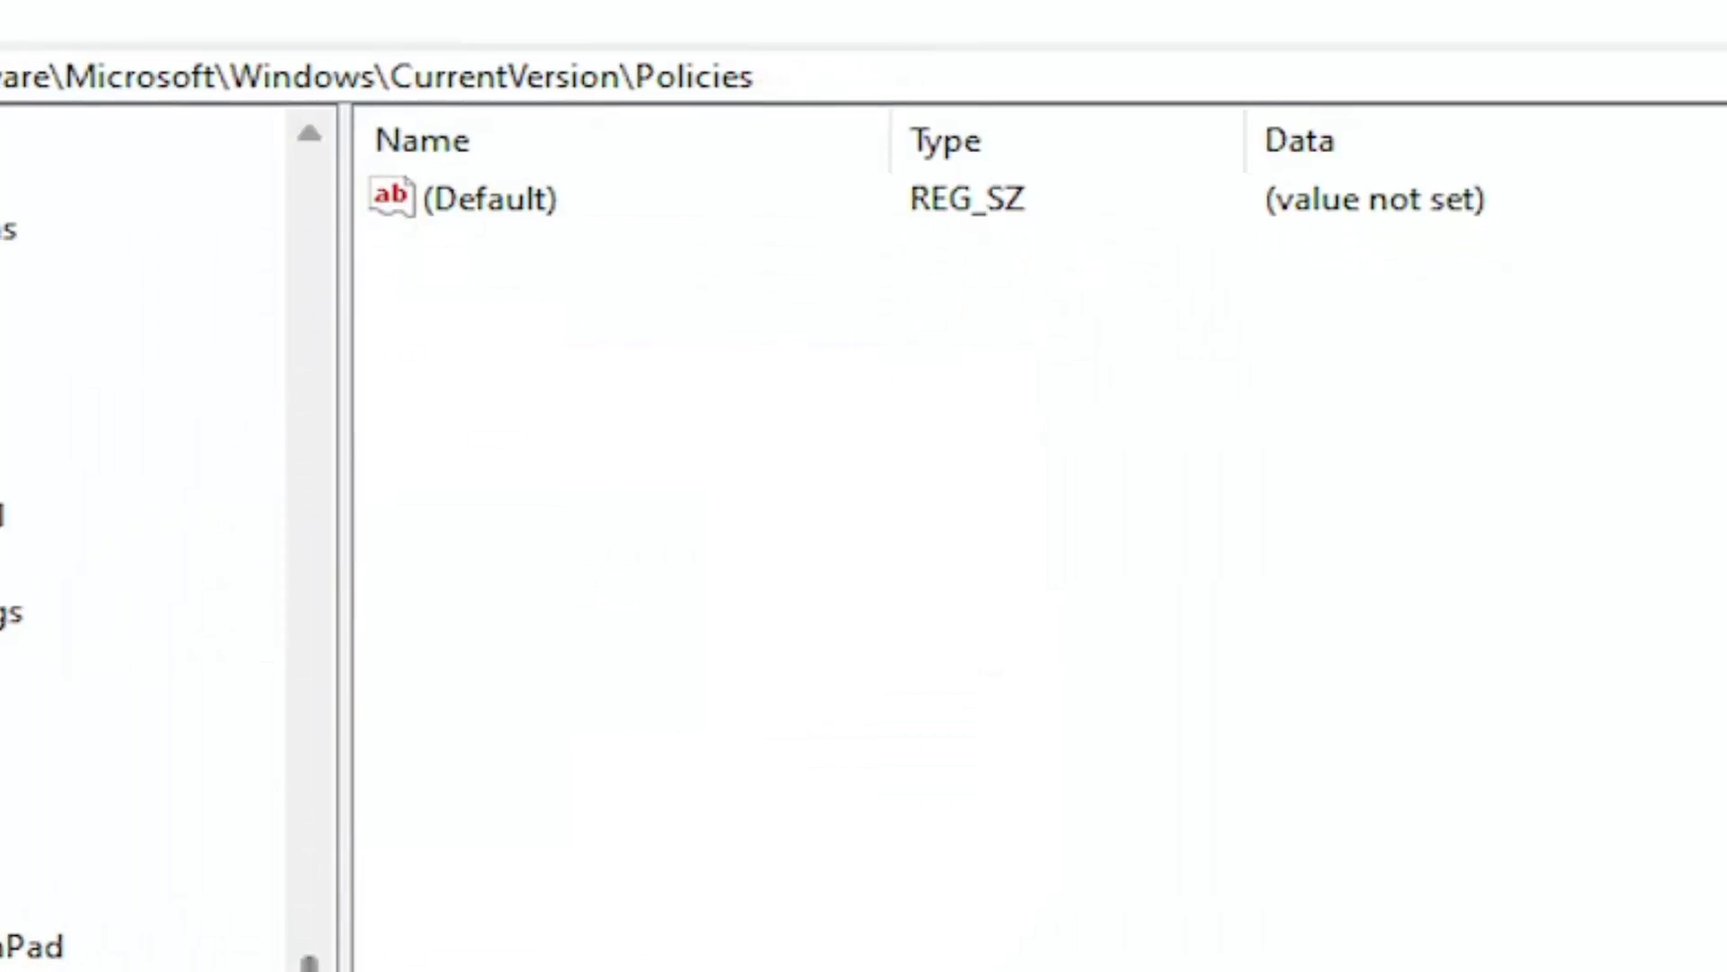
left_click_drag(393, 719, 261, 709)
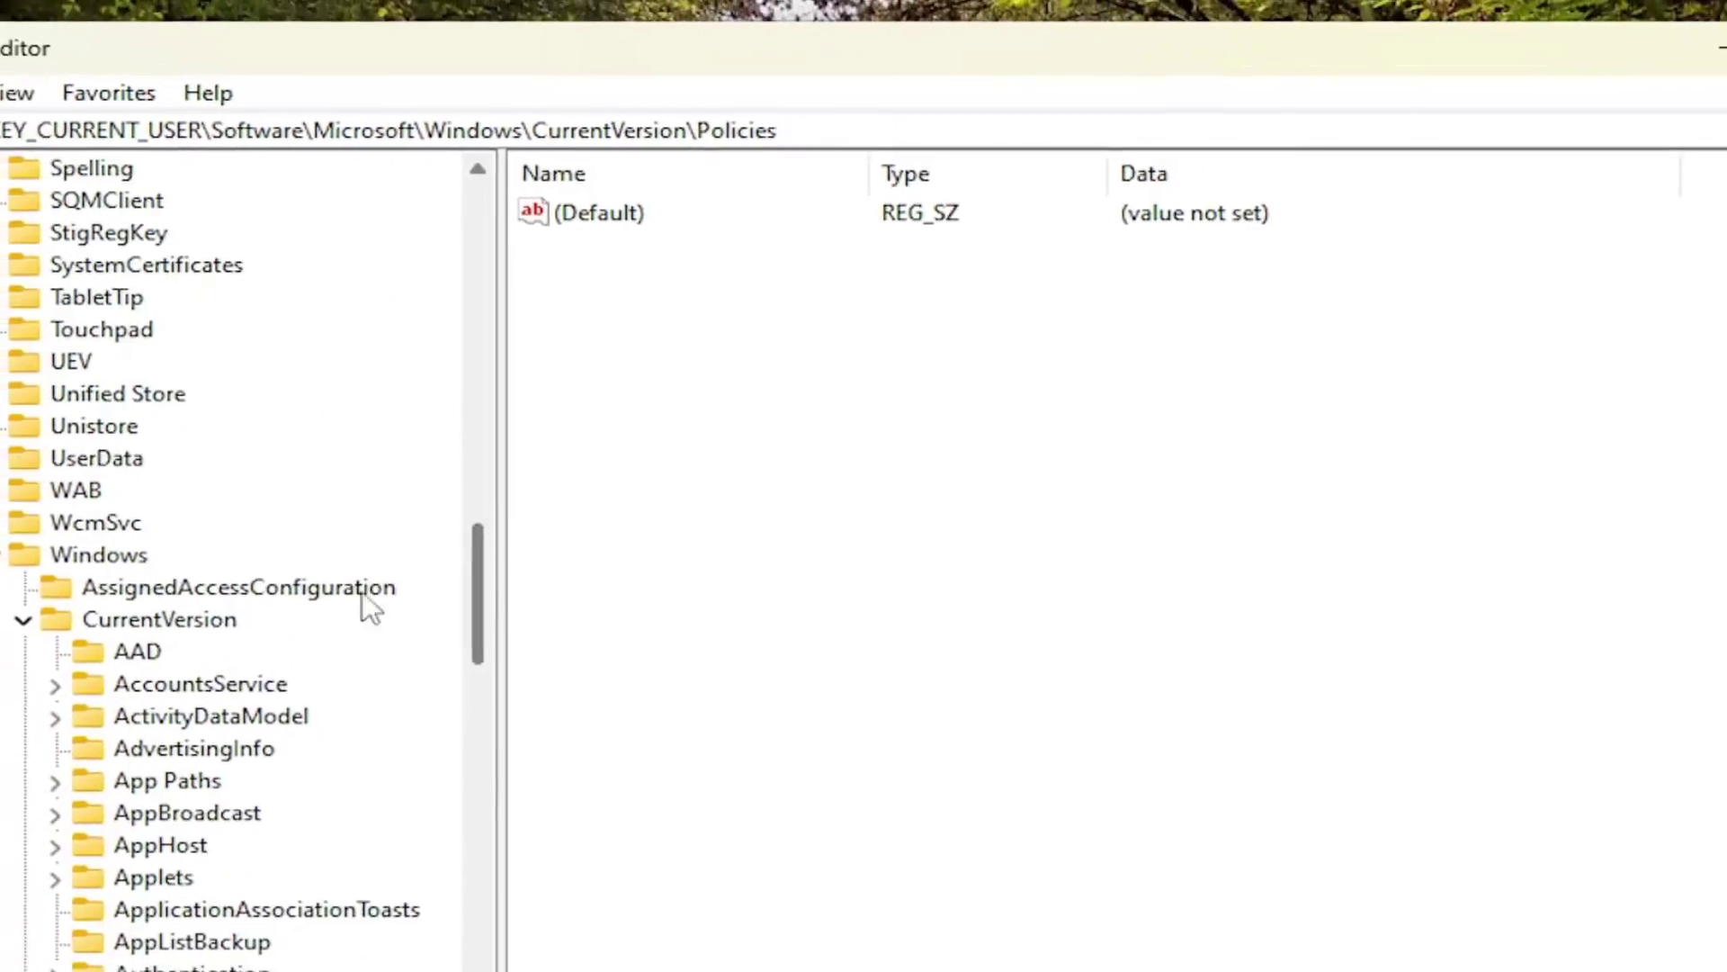
key("BackSpace")
key("Left")
key("Left")
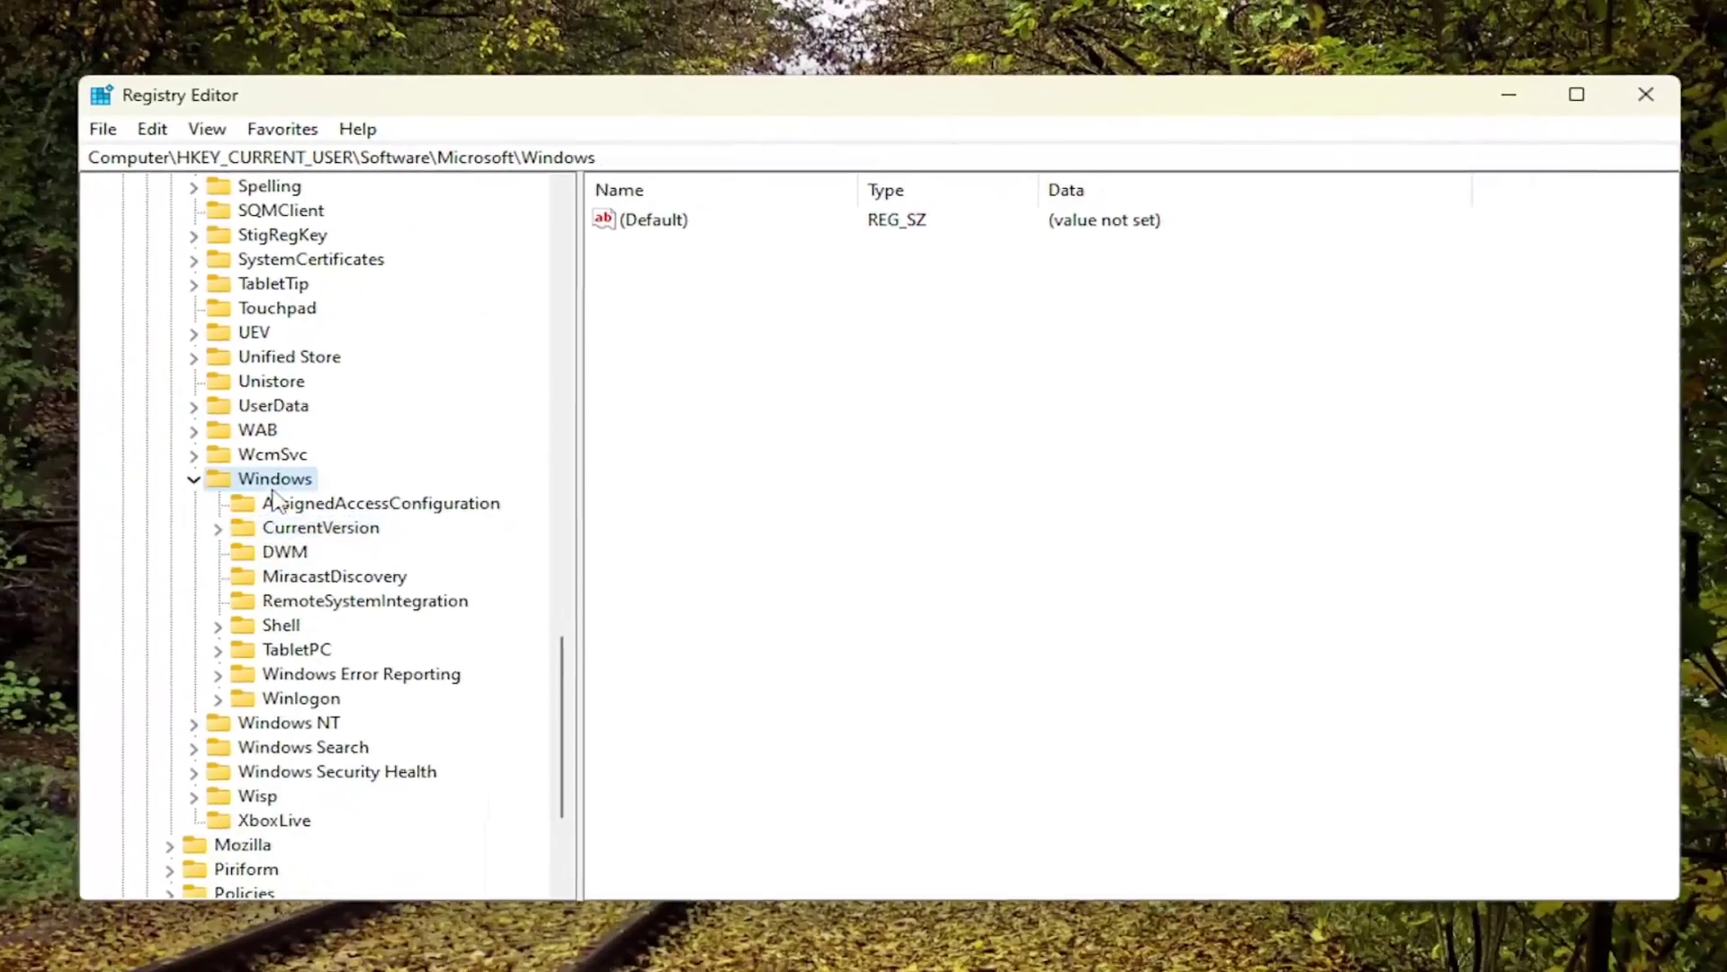
double_click(274, 490)
scroll(225, 647, "up", 20)
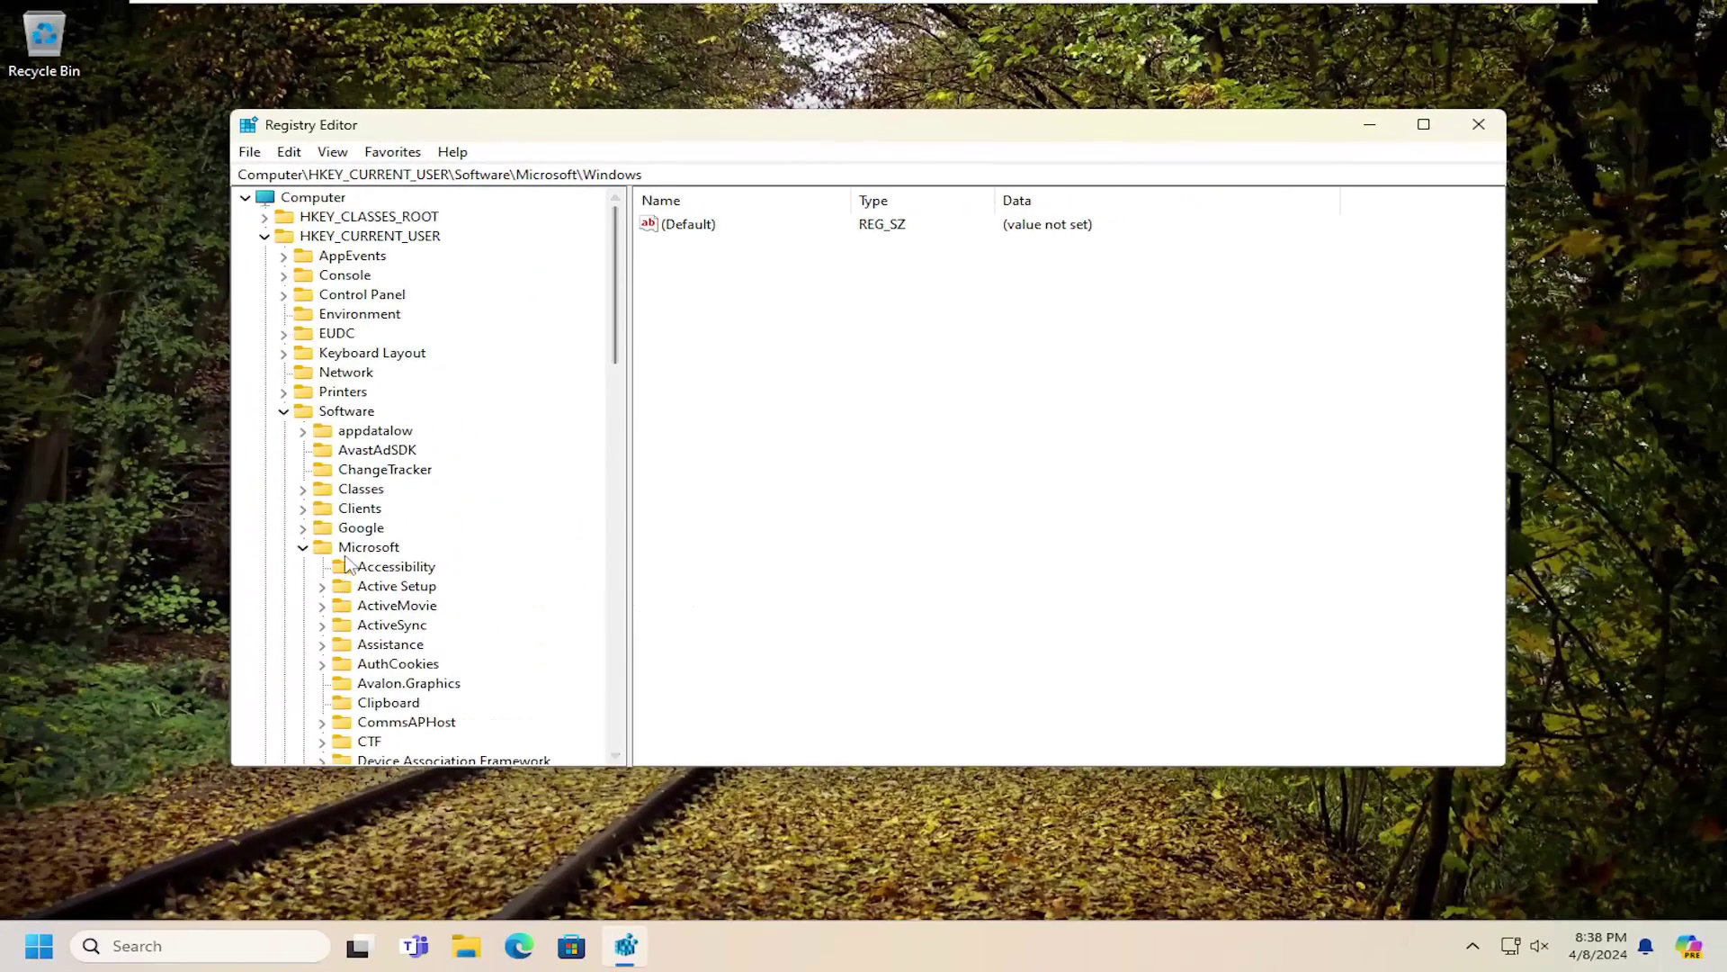
key("Left")
key("Left")
key("Left")
key("Left")
key("Left")
key("Left")
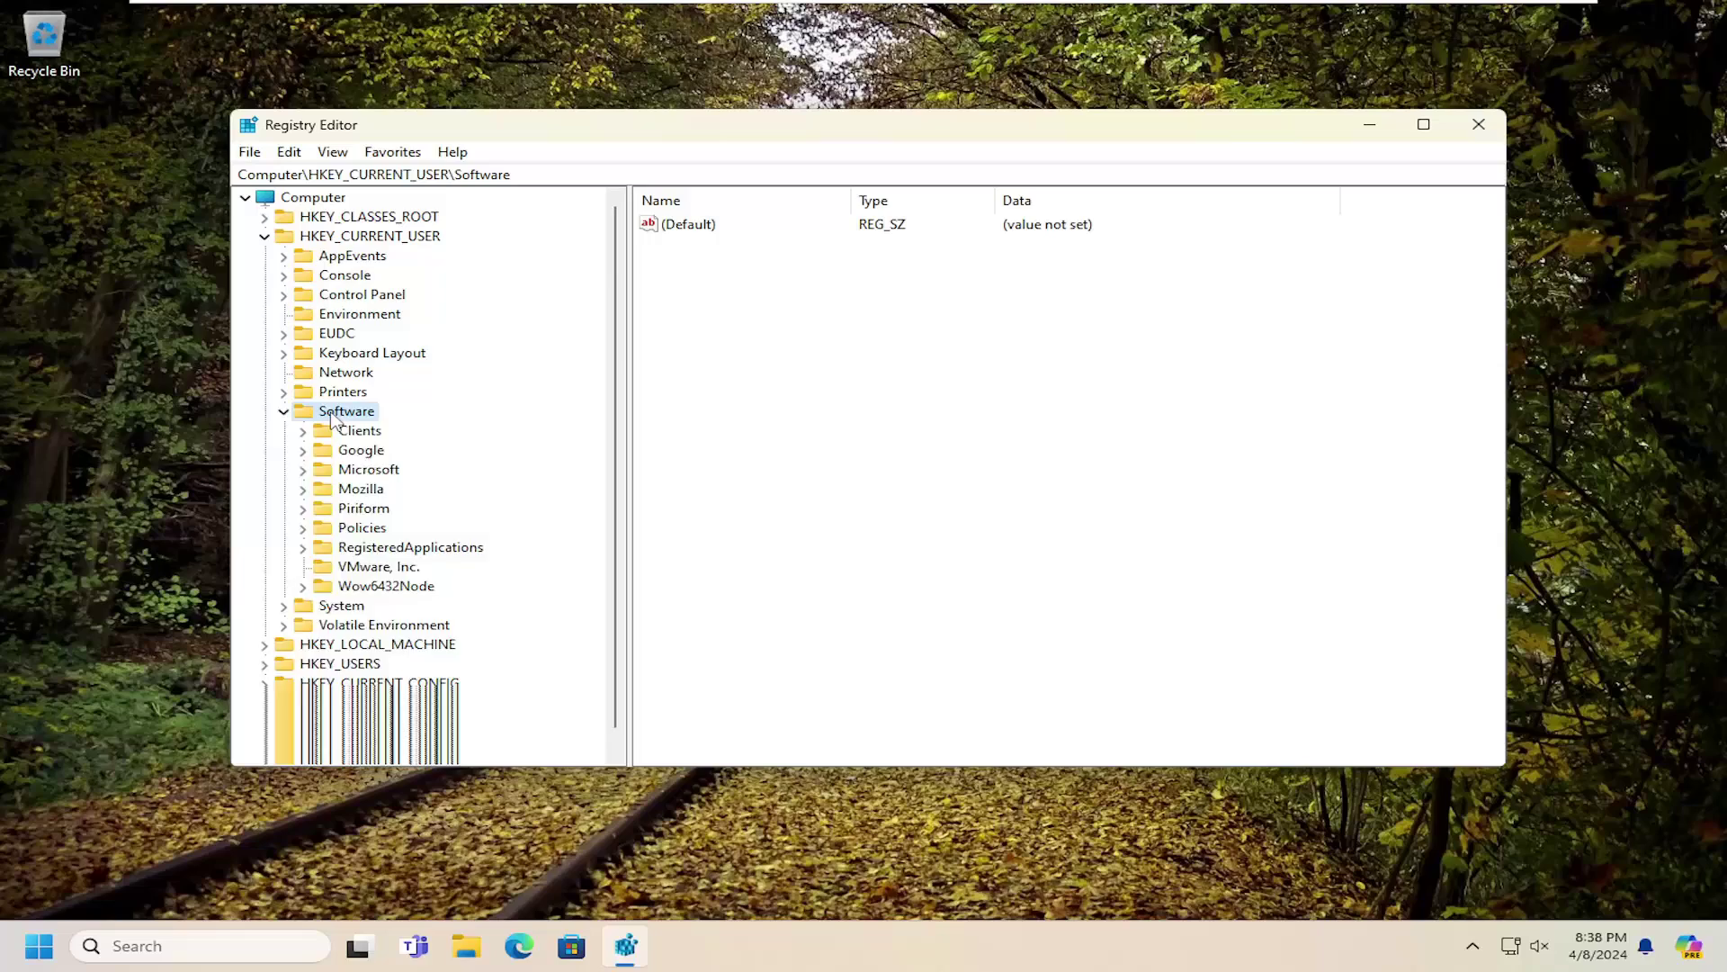
Close Registry Editor and search the Start menu for lusrmgr.msc.
left_click(1478, 124)
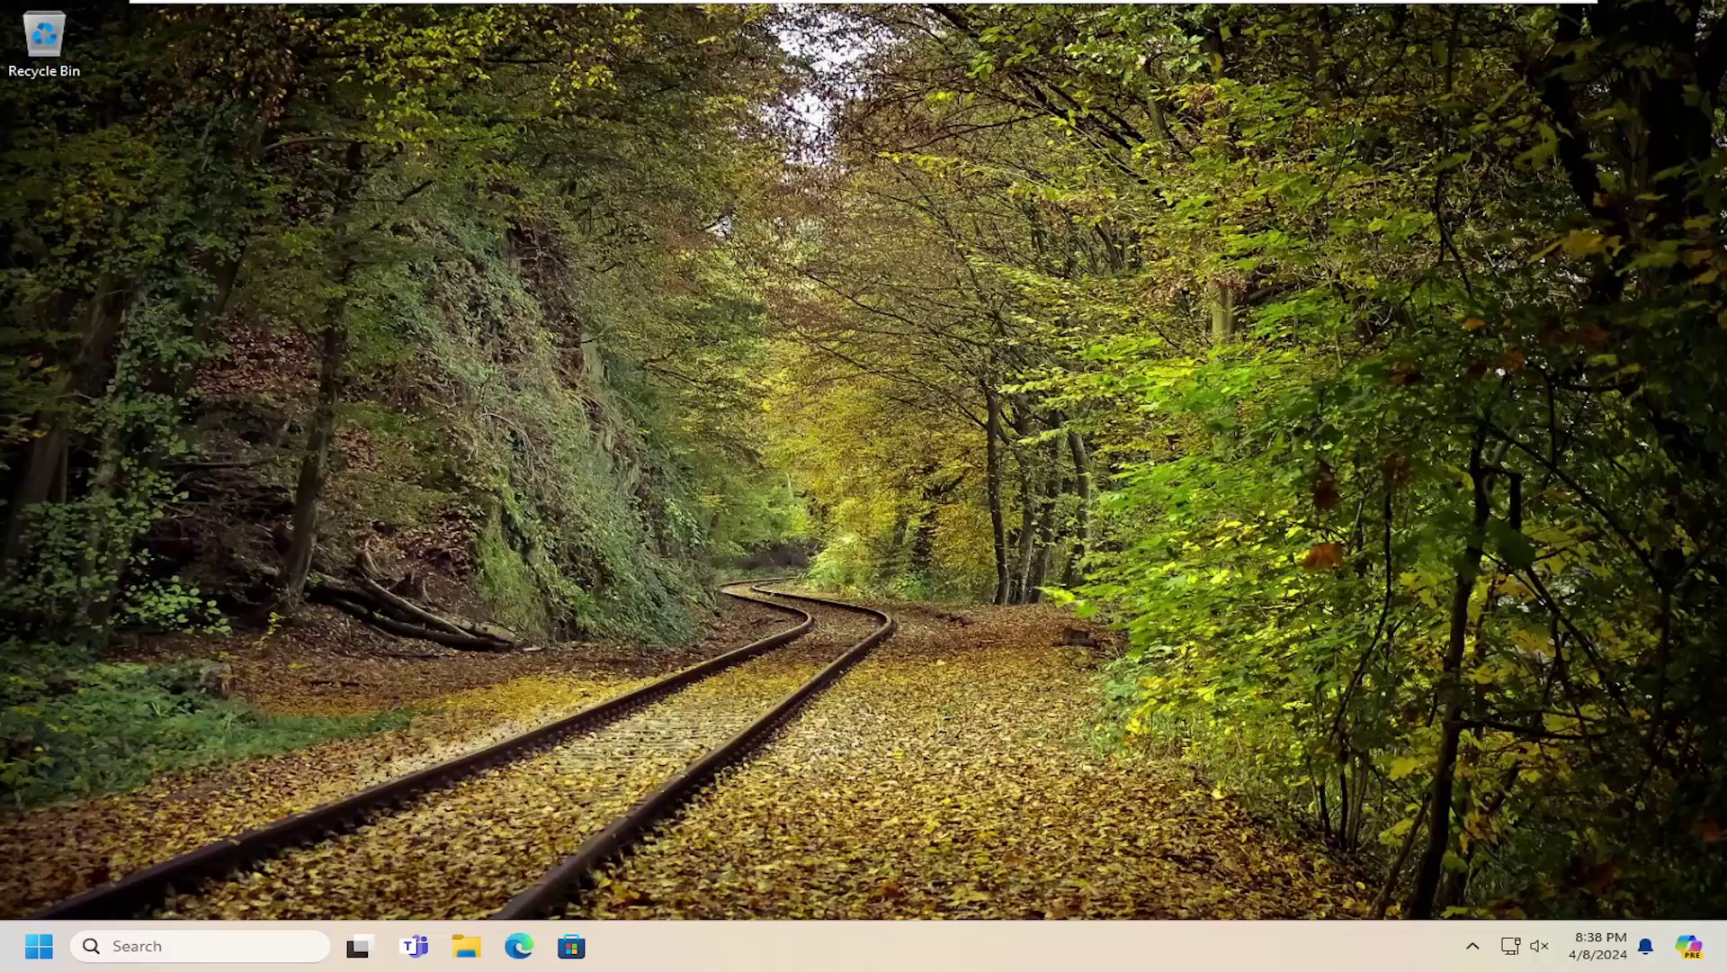
left_click(31, 948)
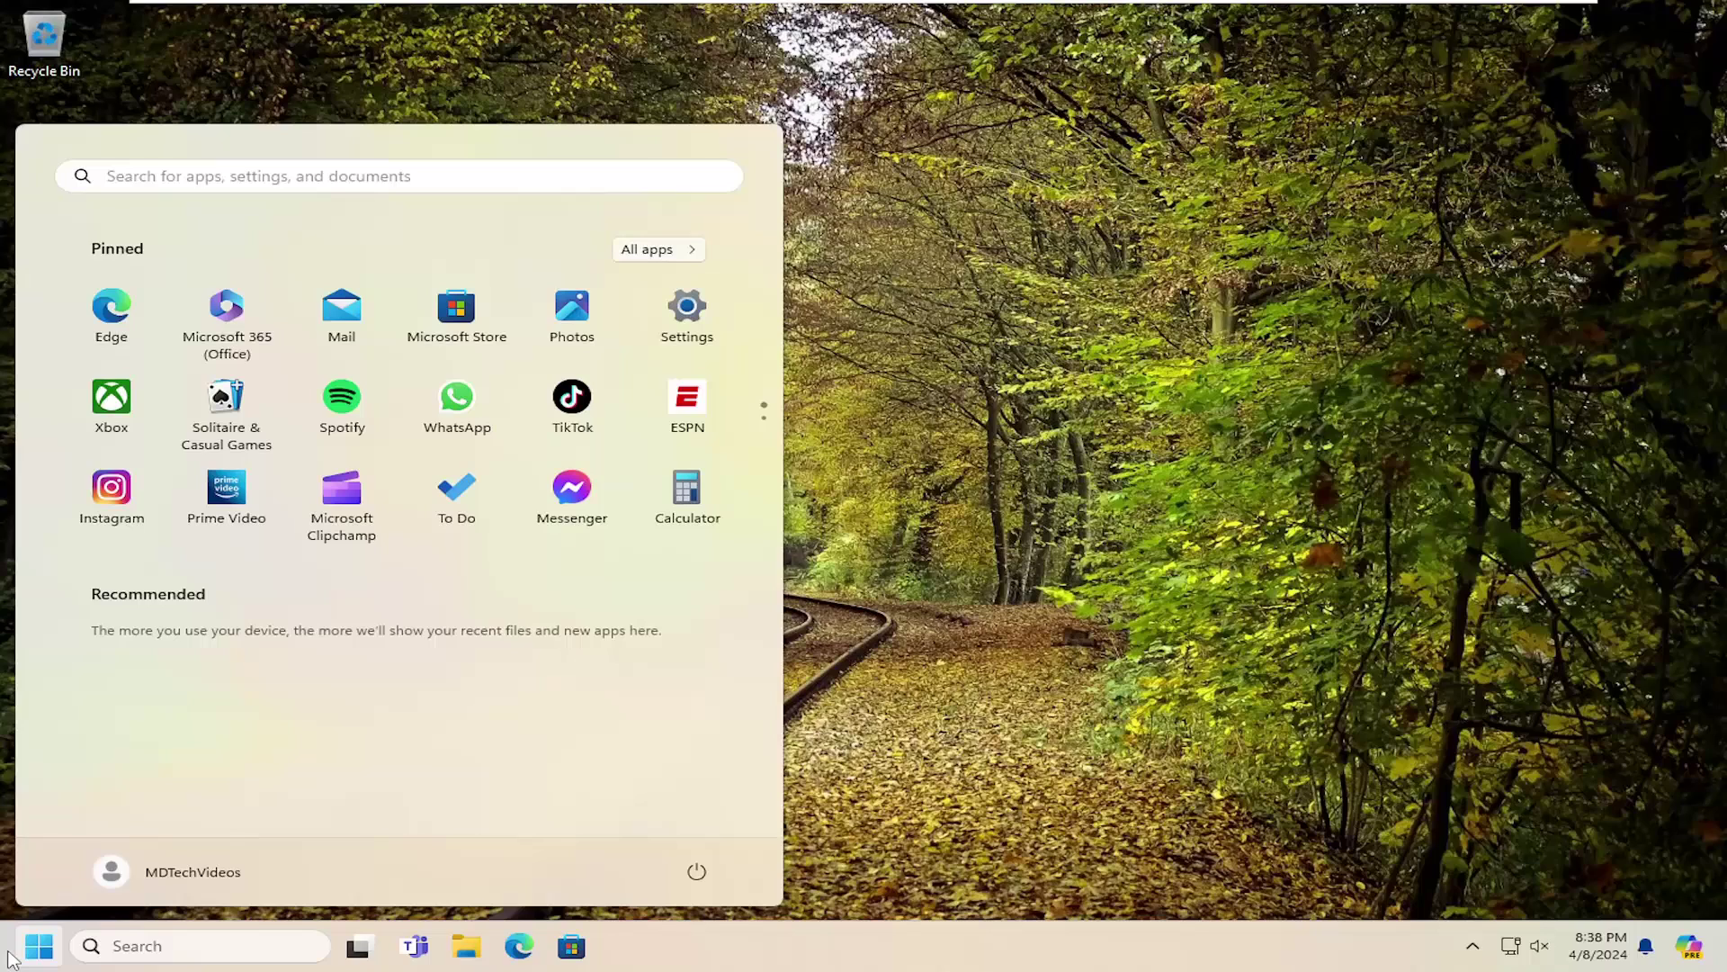
type("lu")
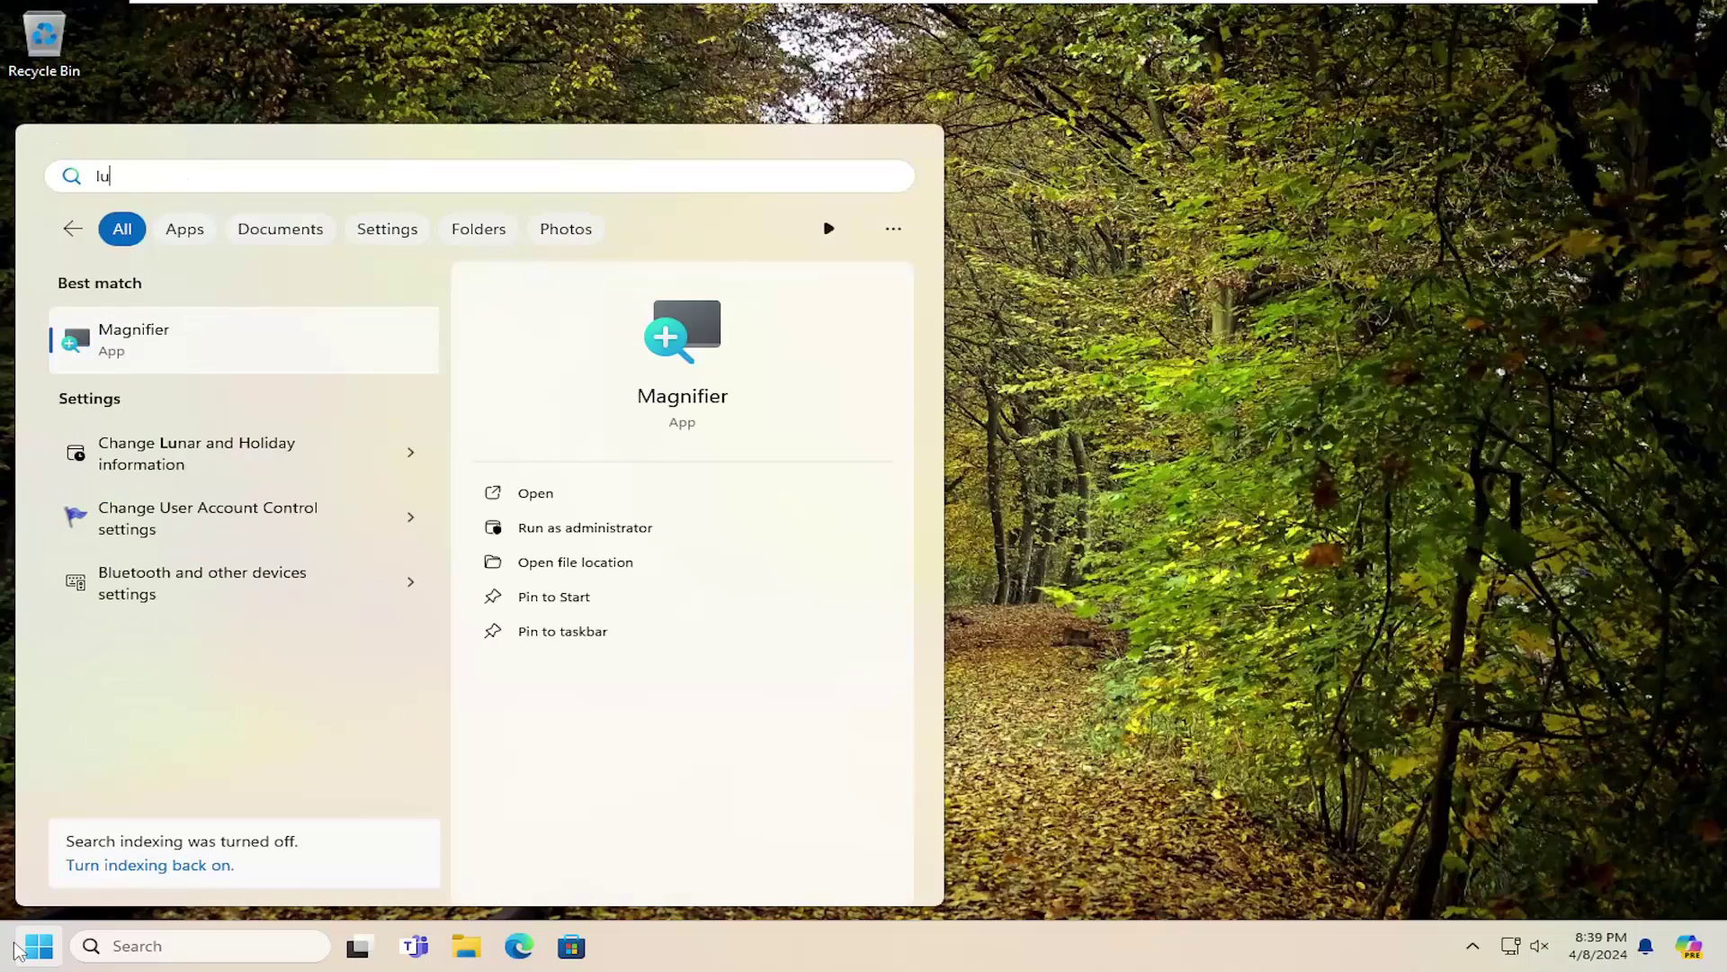
type("sr")
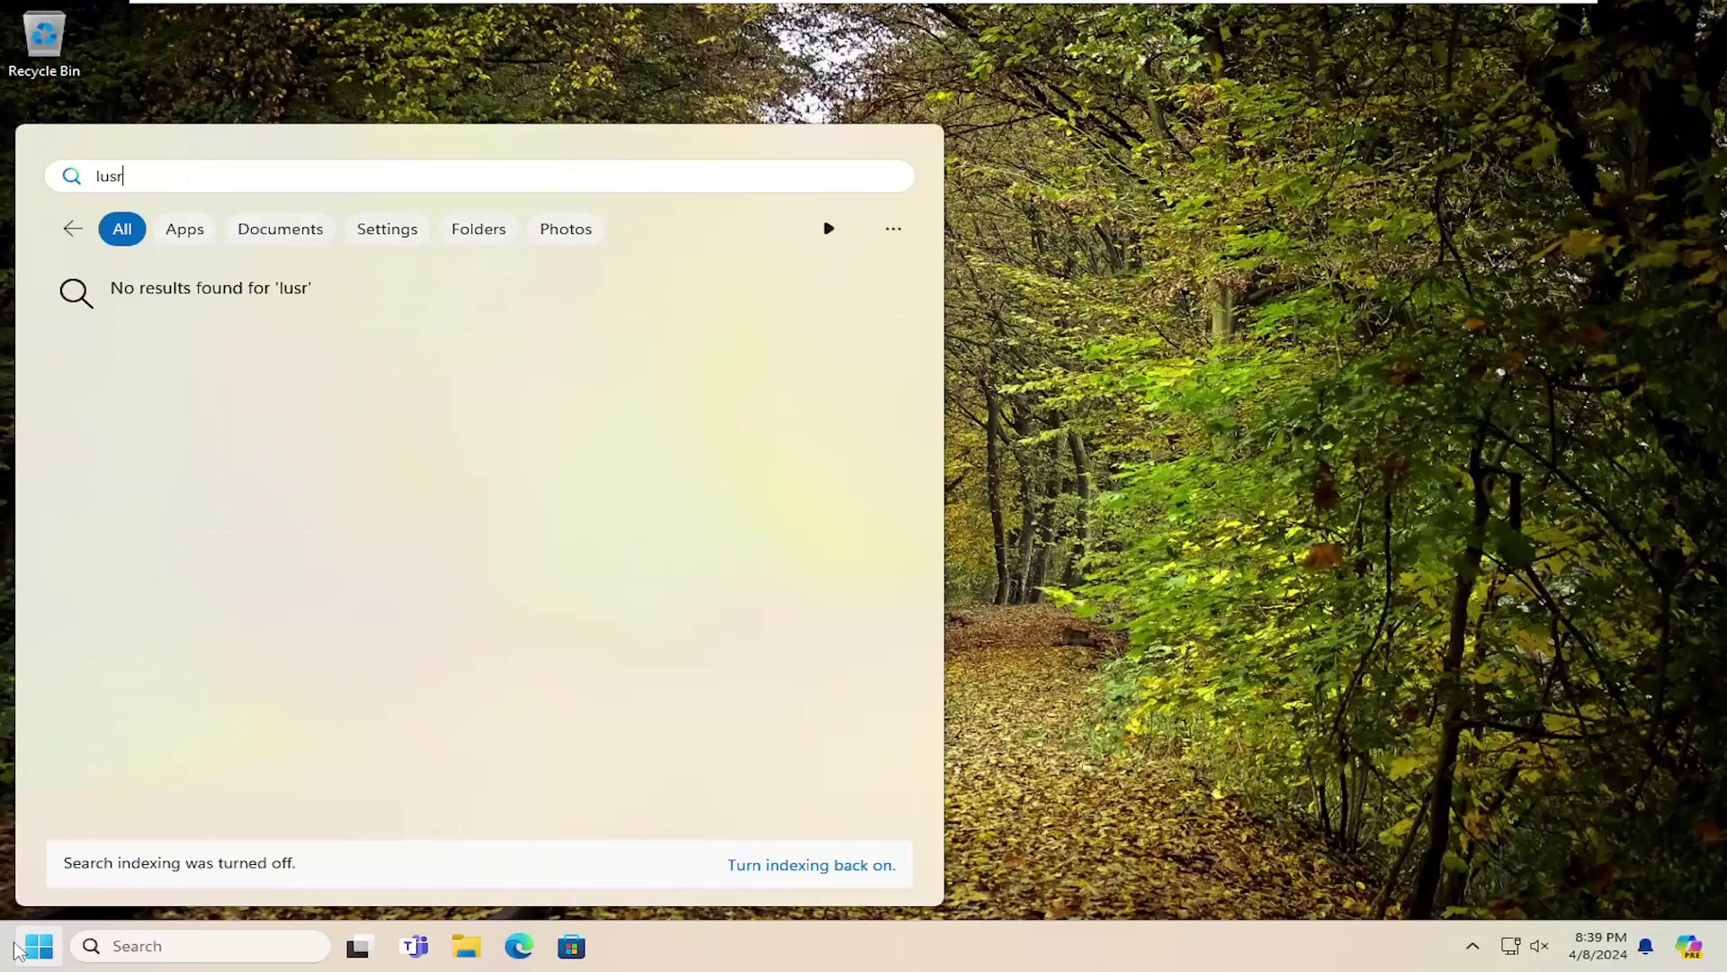
type("mgr.msc")
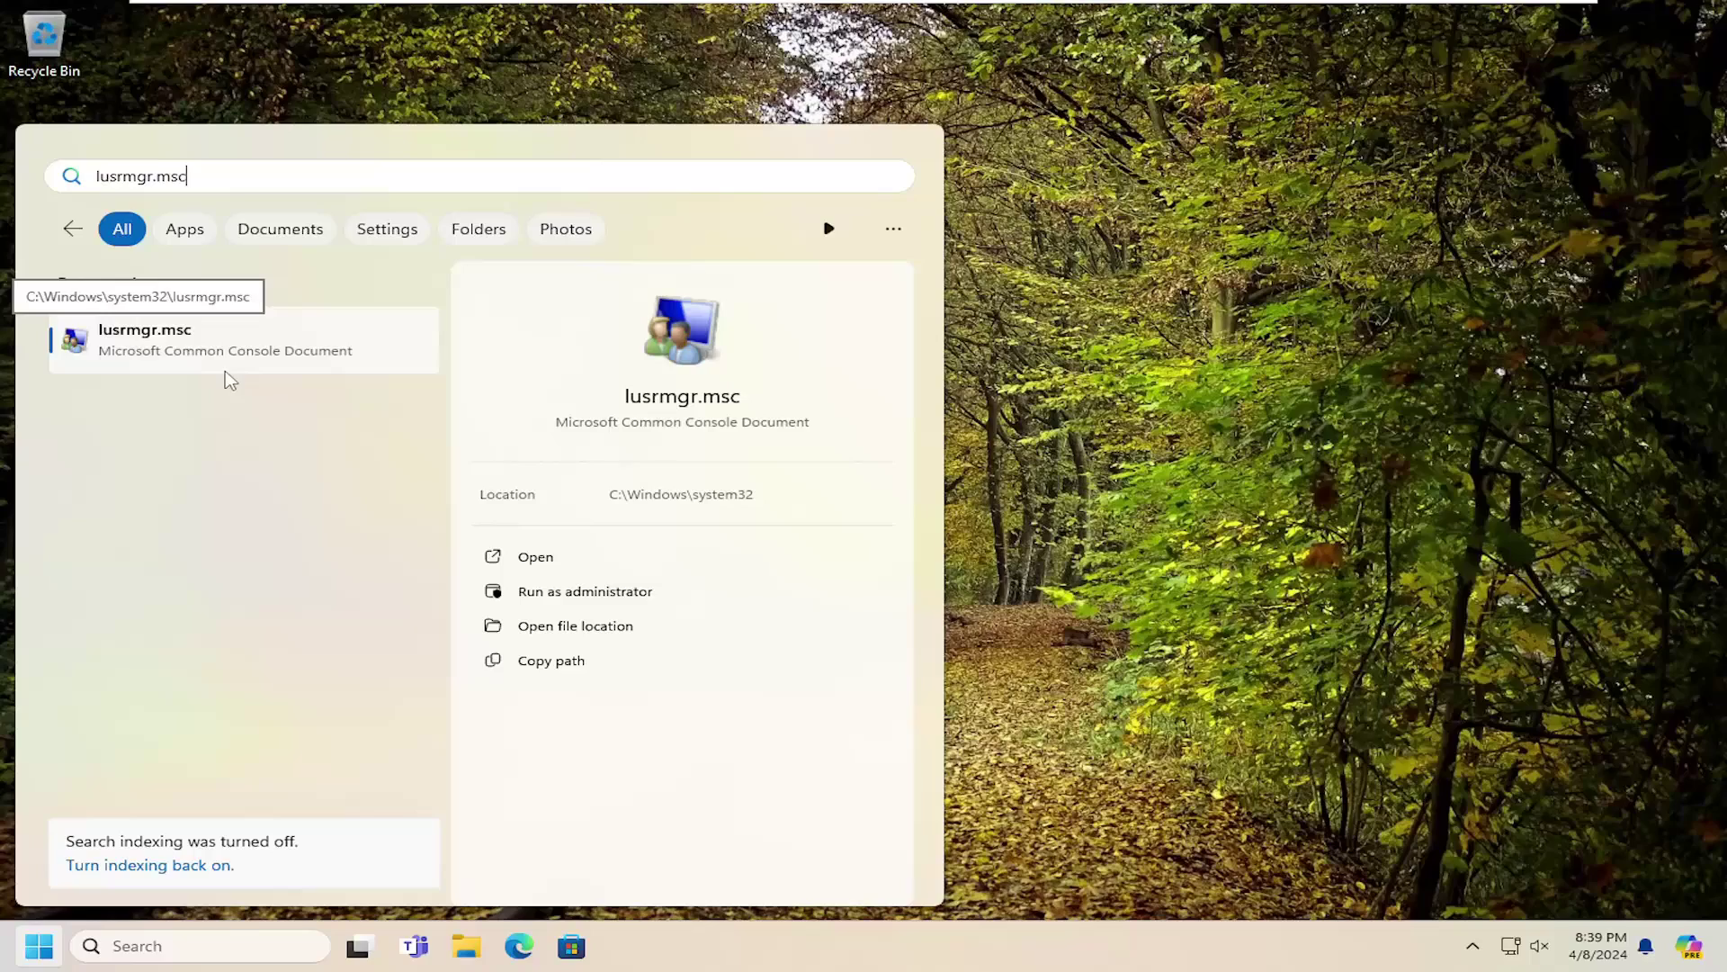
Launch lusrmgr.msc, show the Users list, and open the Guest account's Properties.
left_click(269, 353)
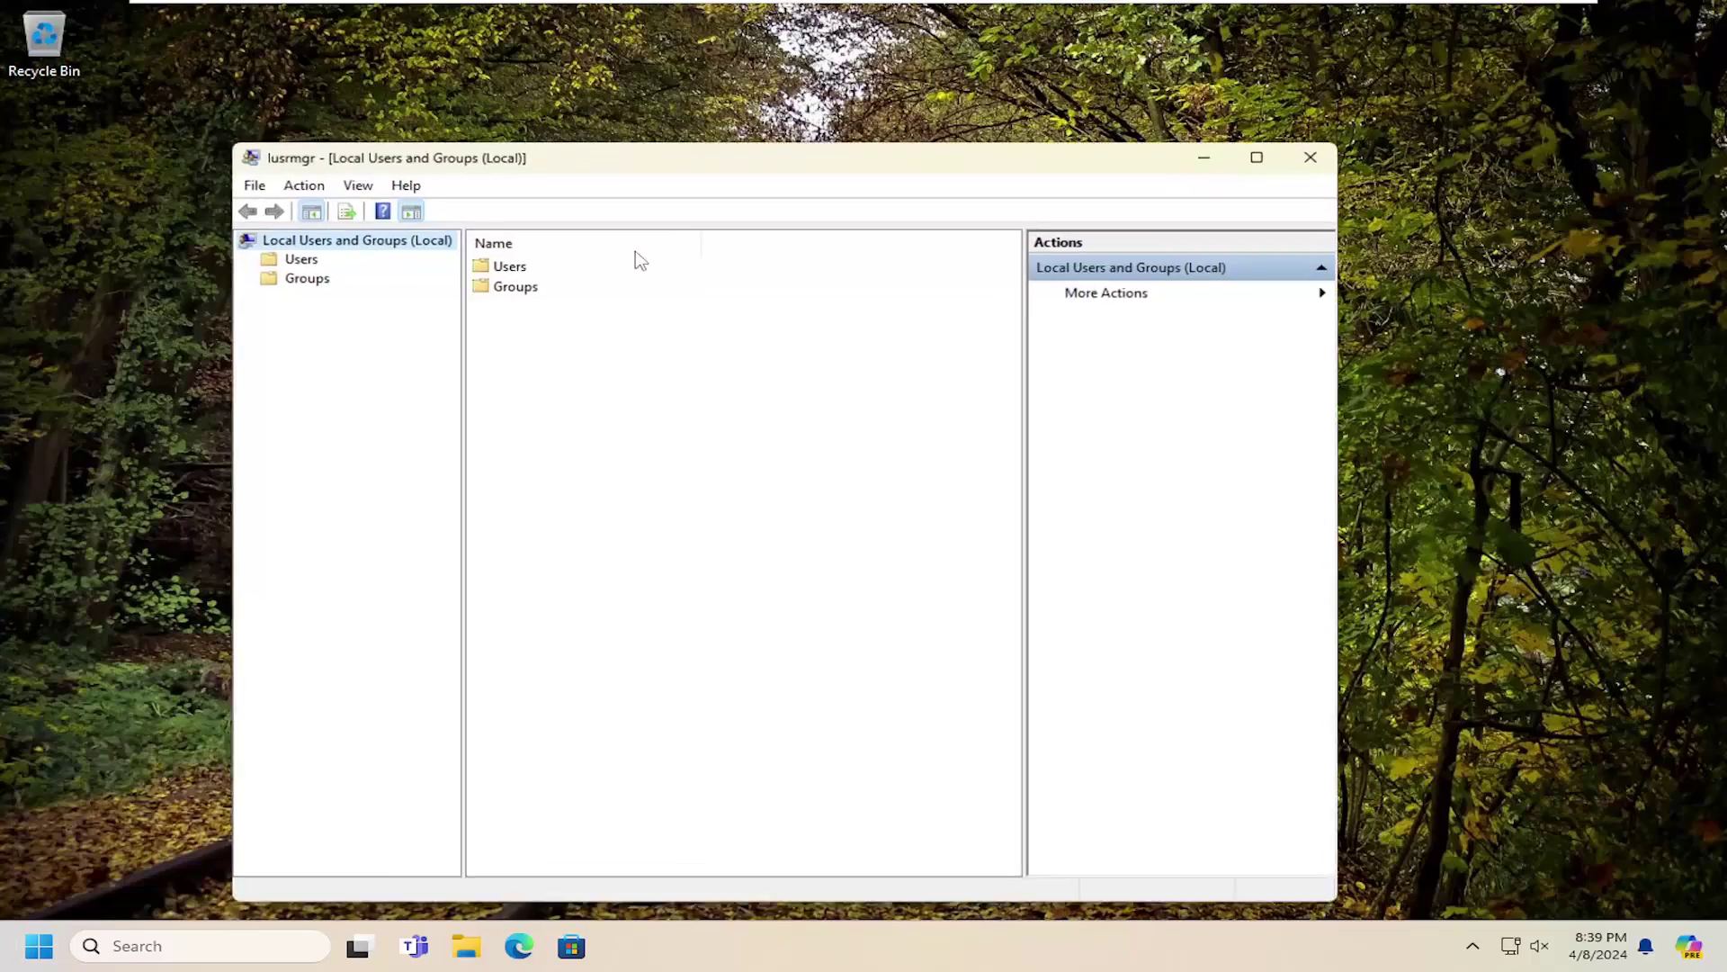
left_click_drag(656, 162, 710, 100)
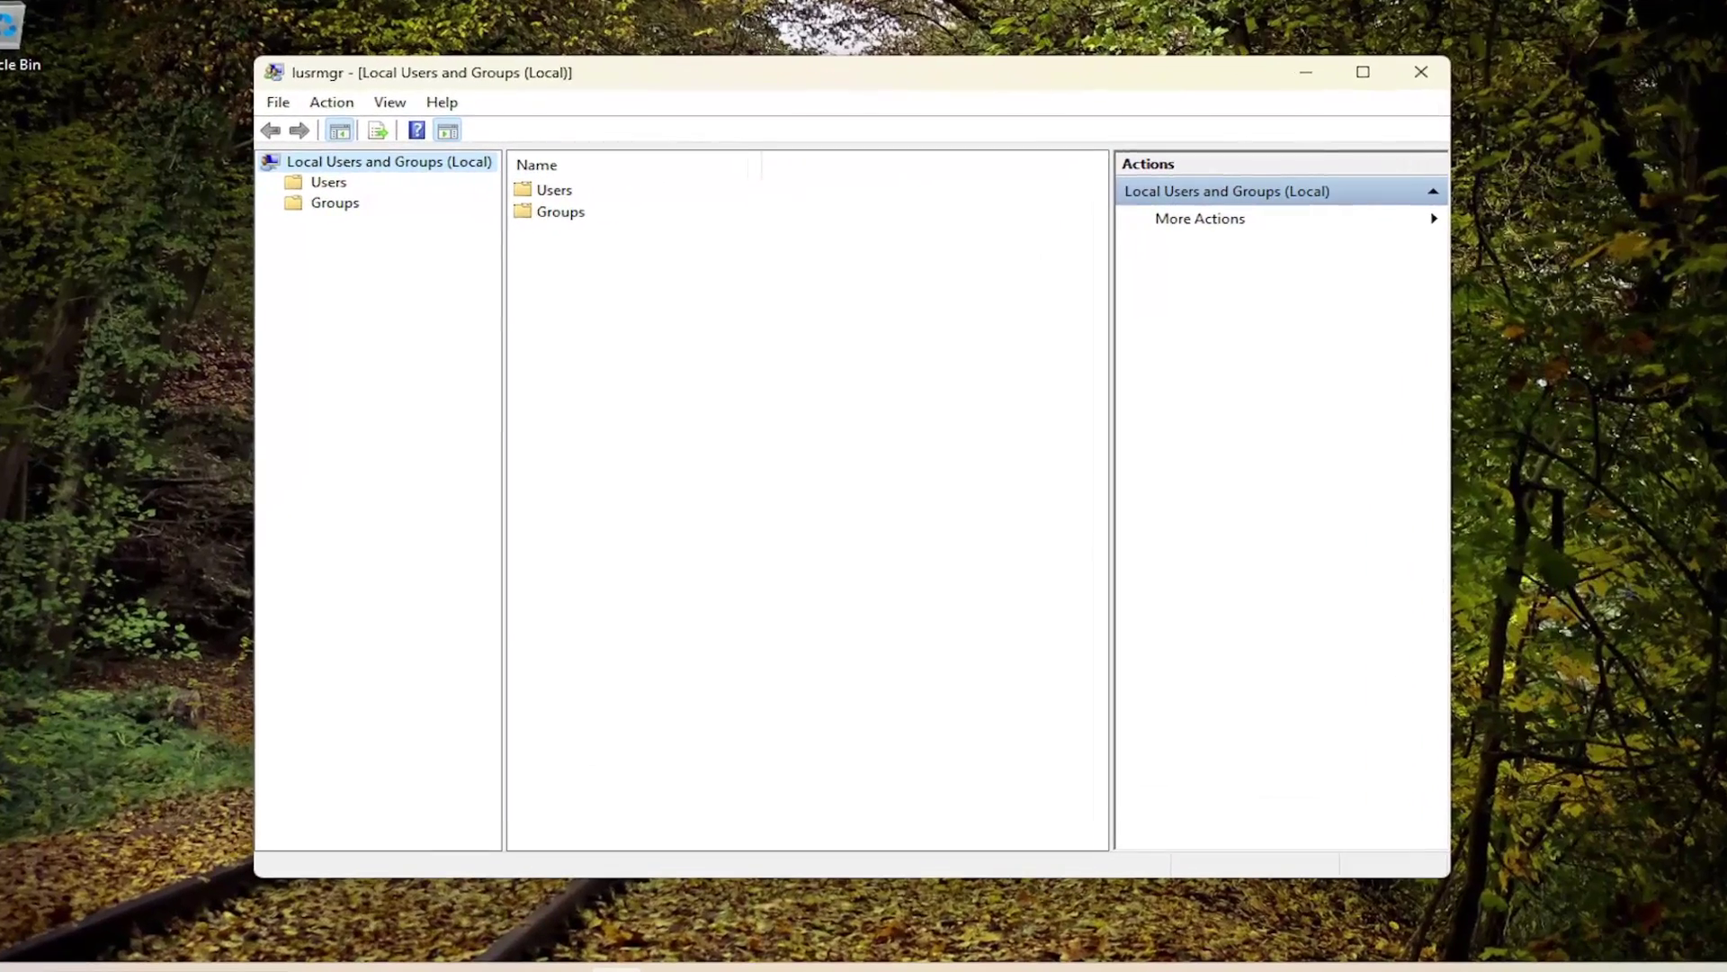
left_click(306, 183)
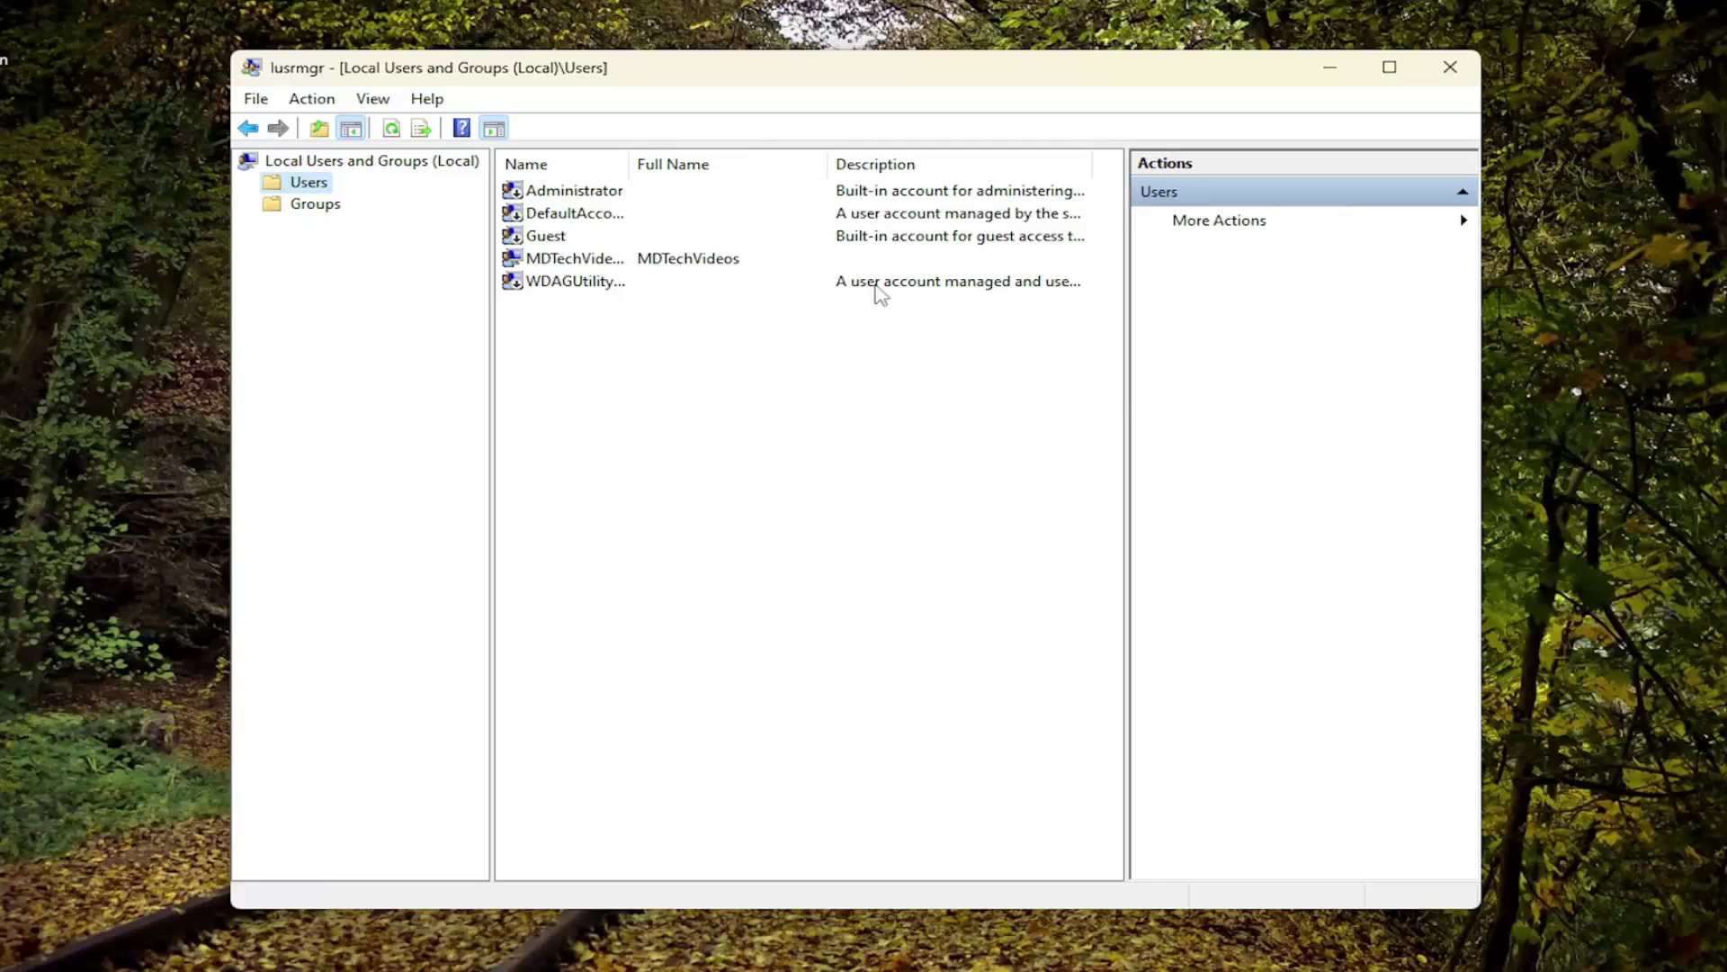
left_click(552, 240)
right_click(555, 244)
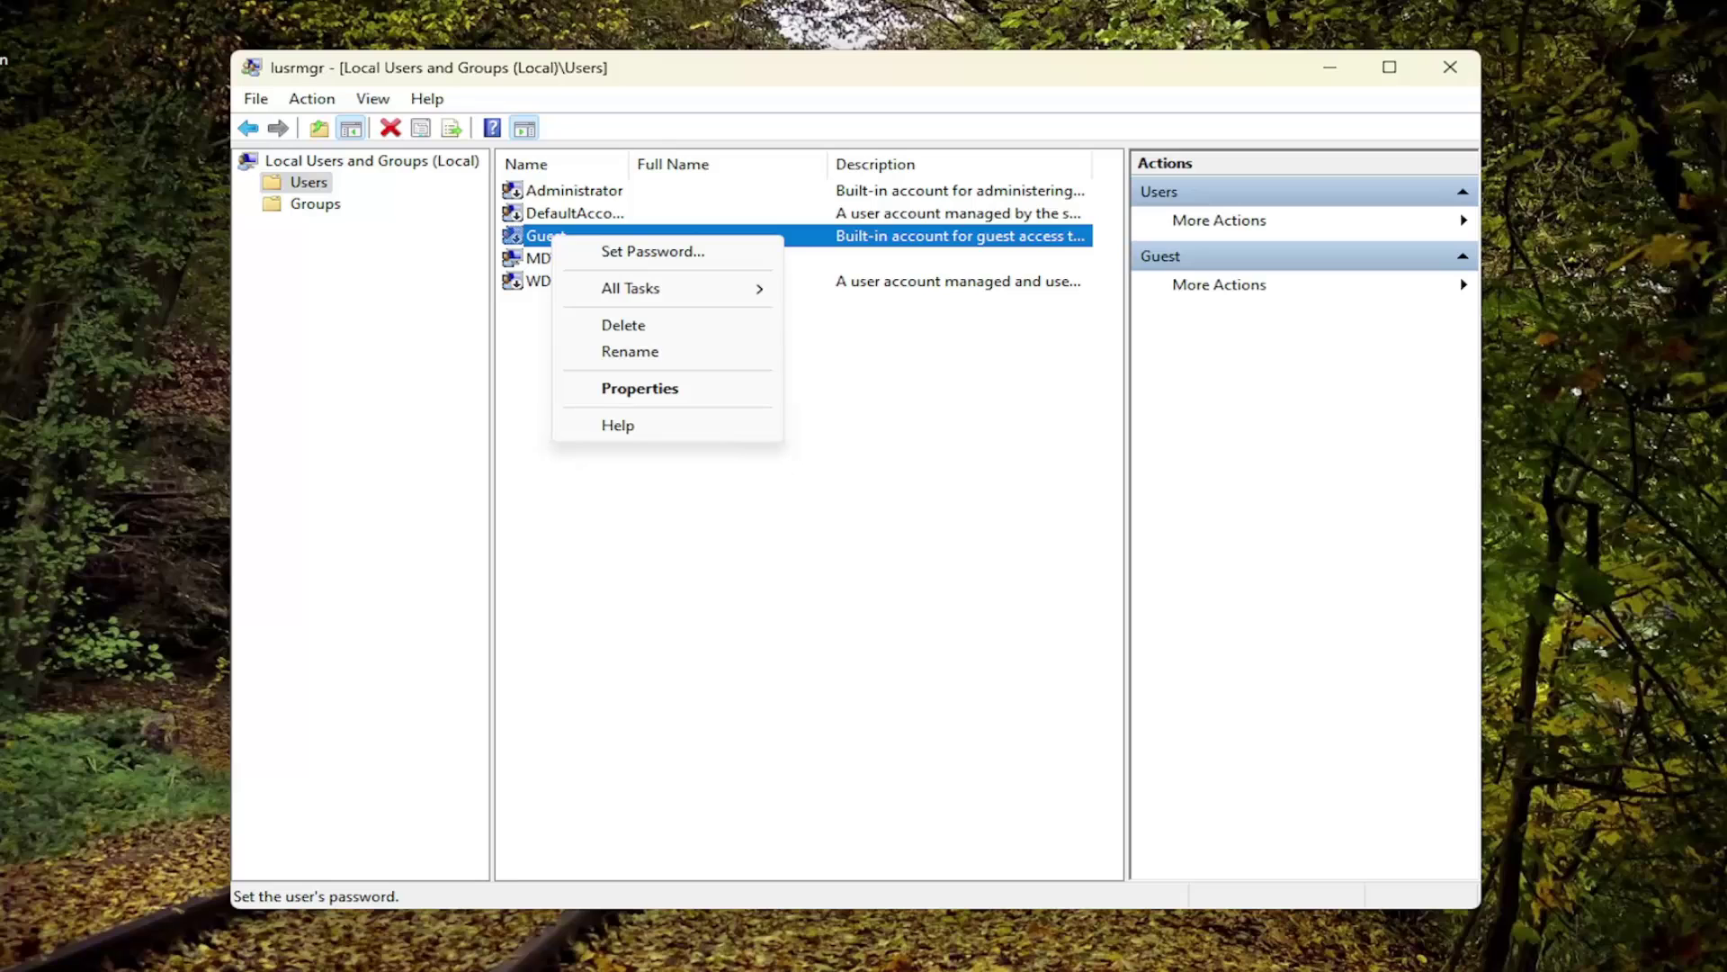
left_click(635, 390)
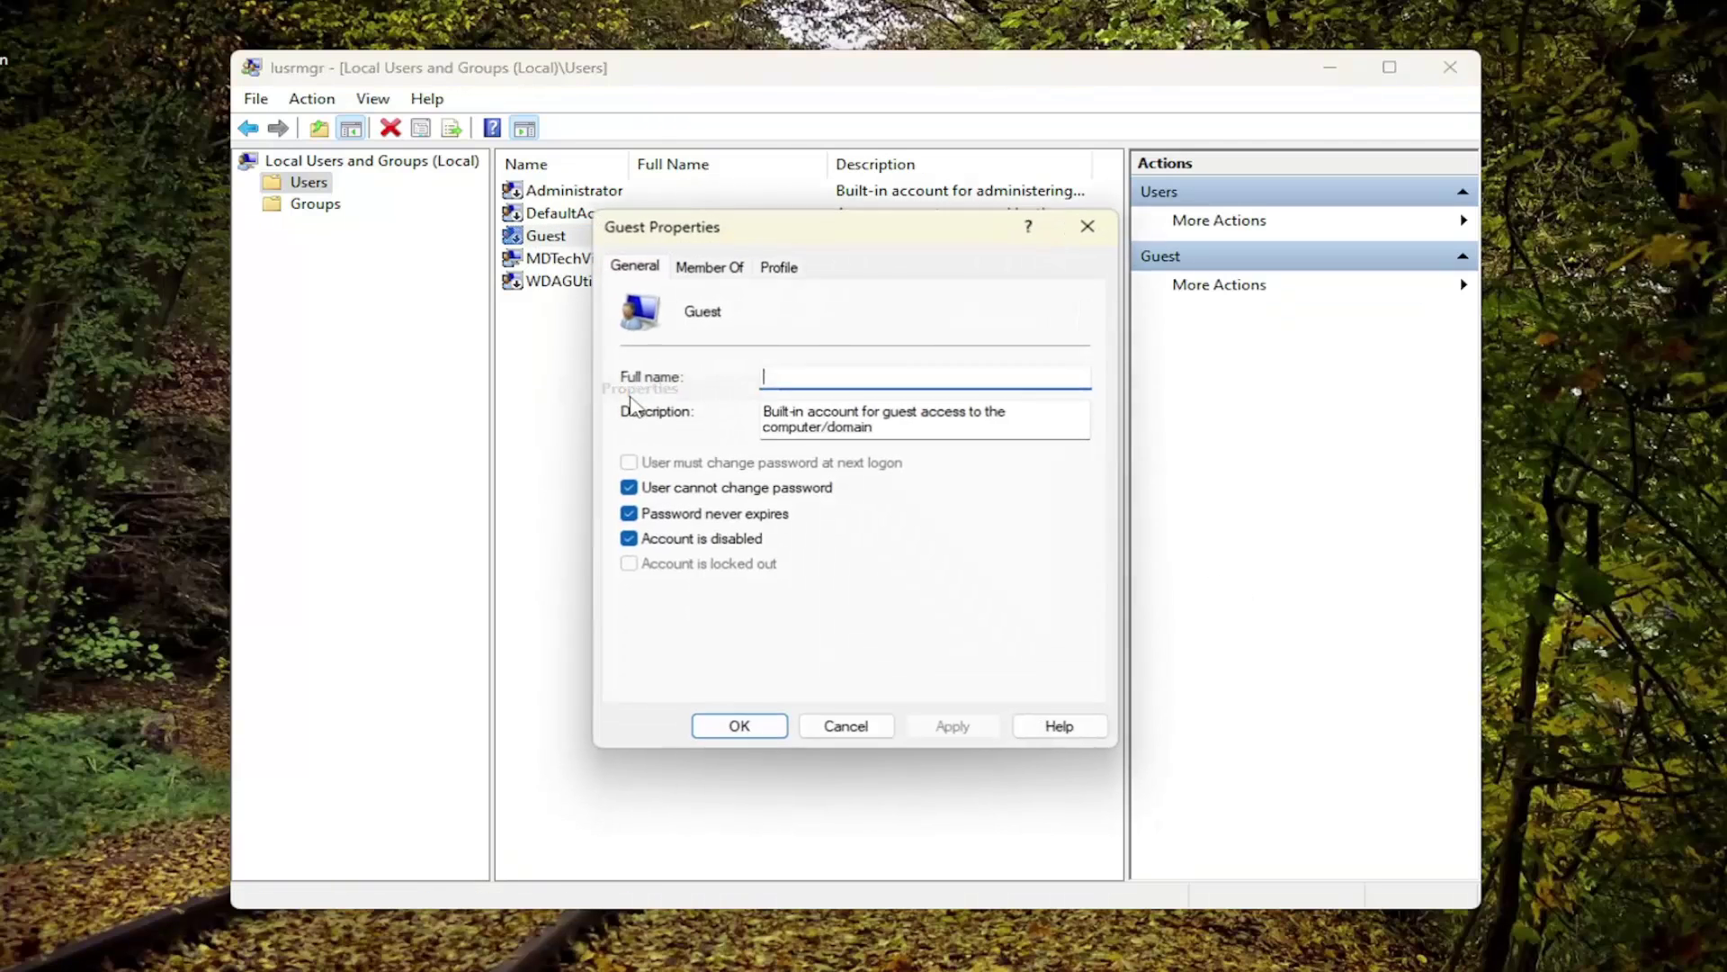
Review the Guest account's General settings, then close its Properties dialog with OK.
left_click(629, 272)
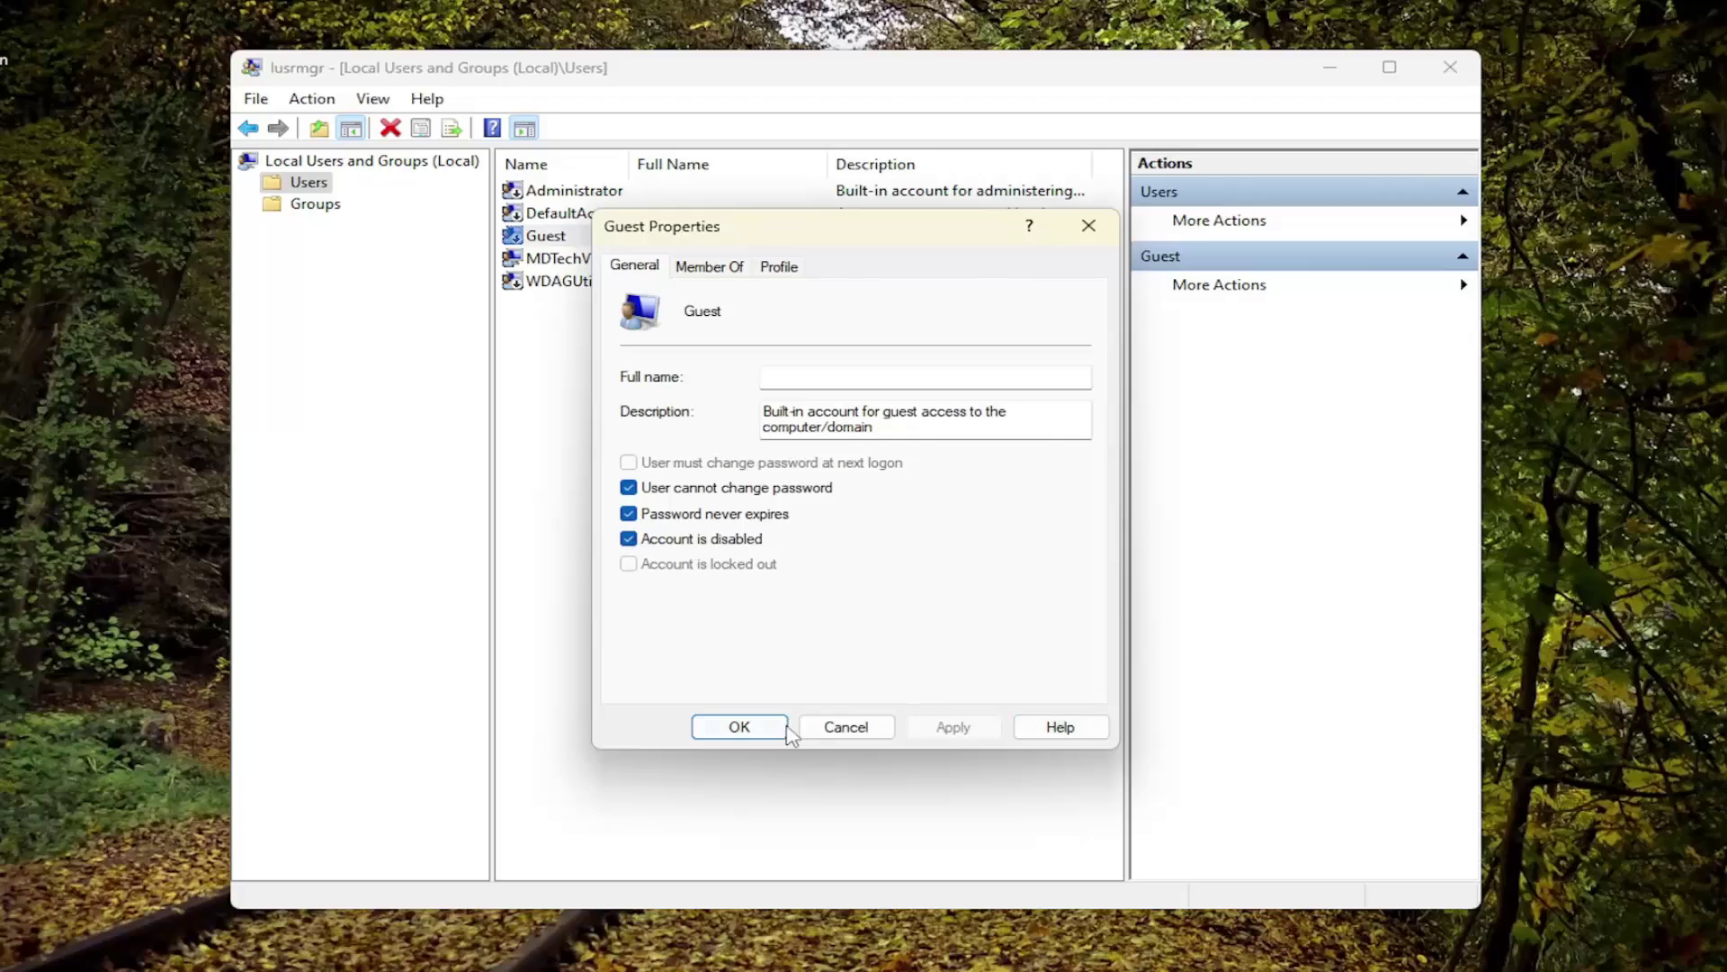
left_click(735, 726)
left_click(1449, 65)
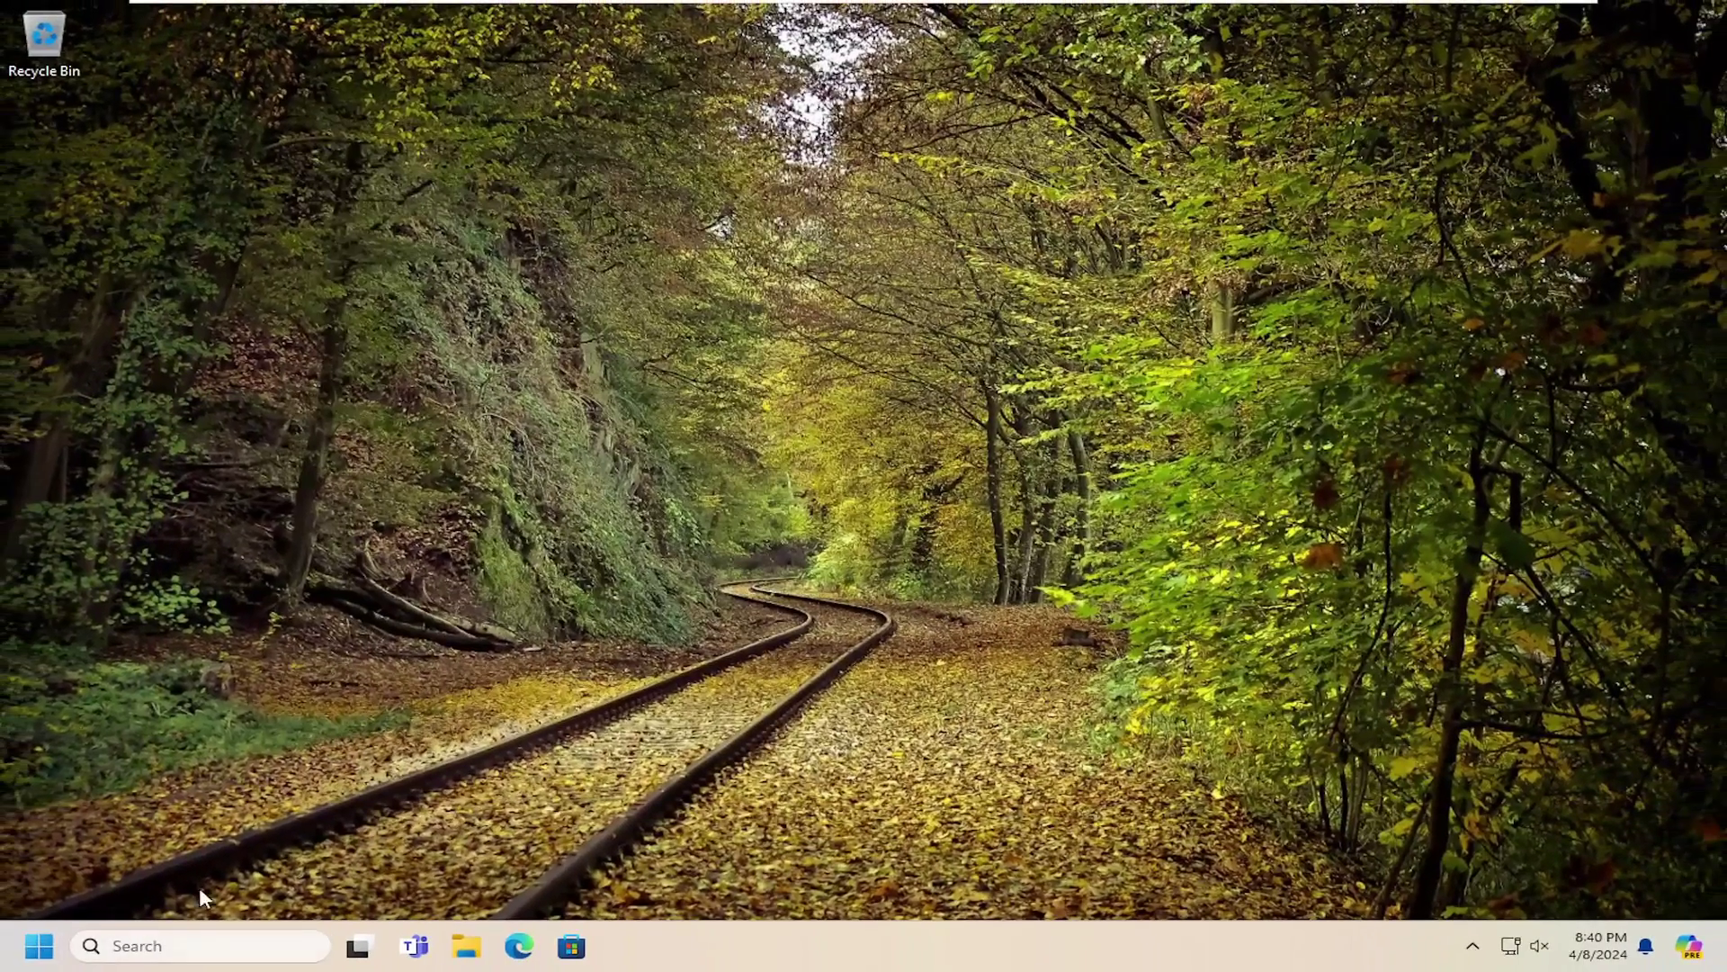
key("super+x")
mouse_move(205, 853)
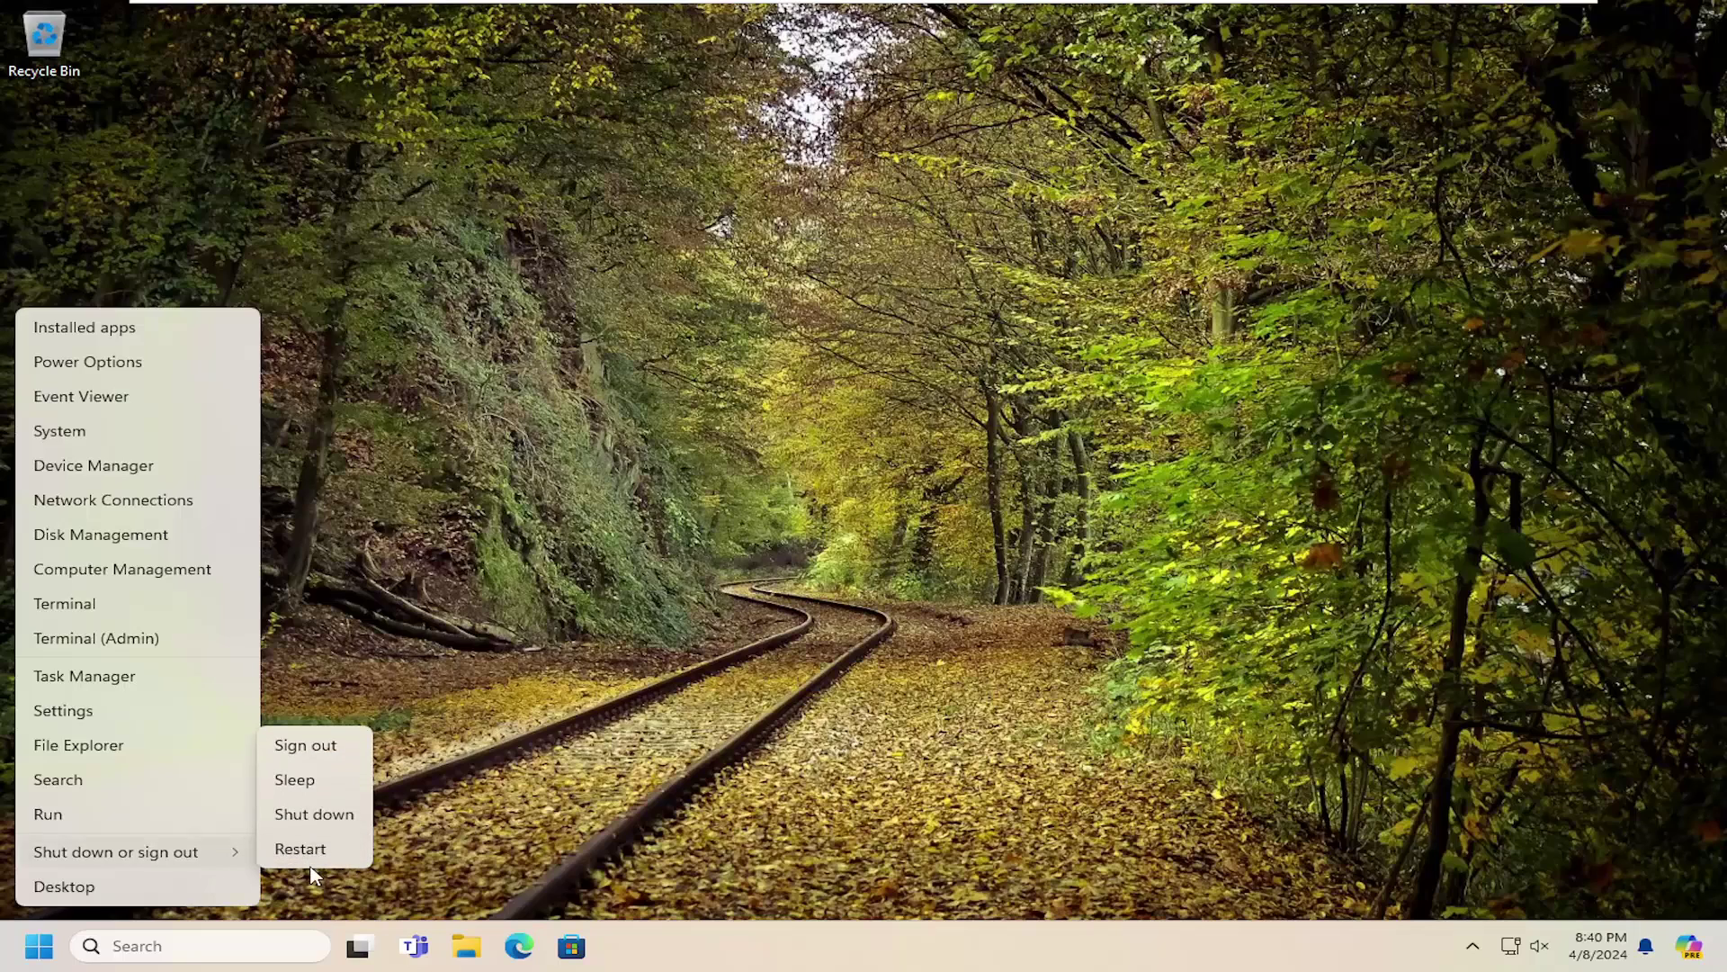